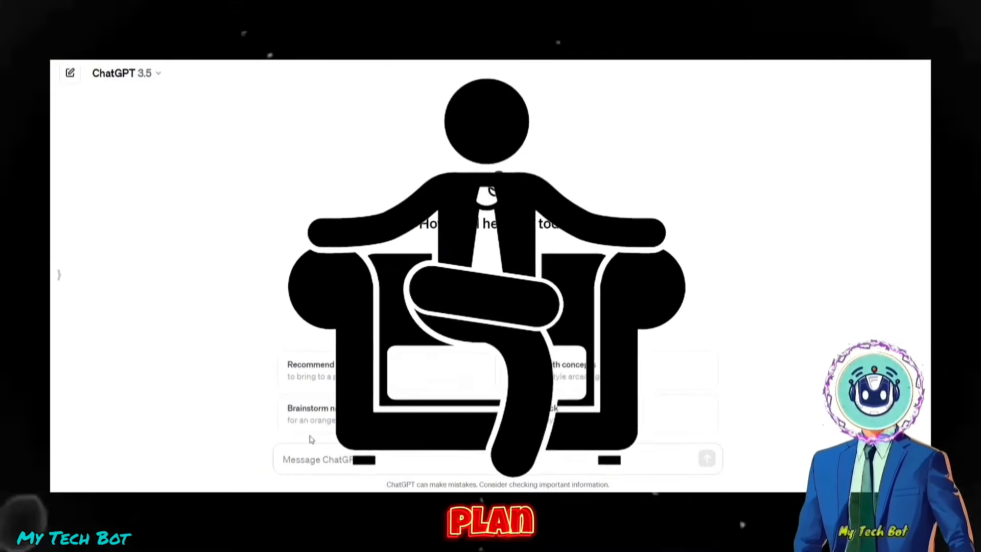
Draft a ChatGPT prompt asking for 50 fact sets formatted as a Topic, Part 1, Part 2 table.
text(rea)
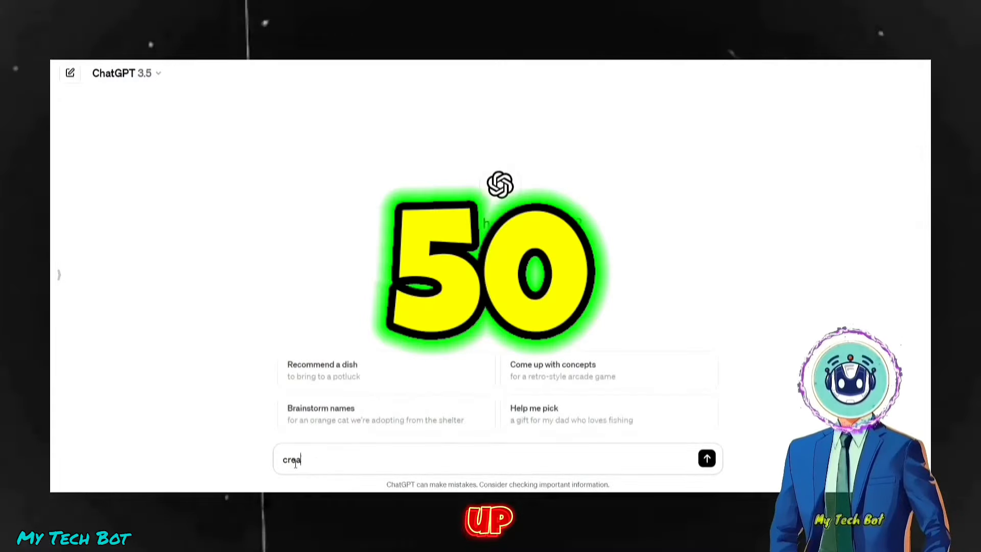
text(te me 5)
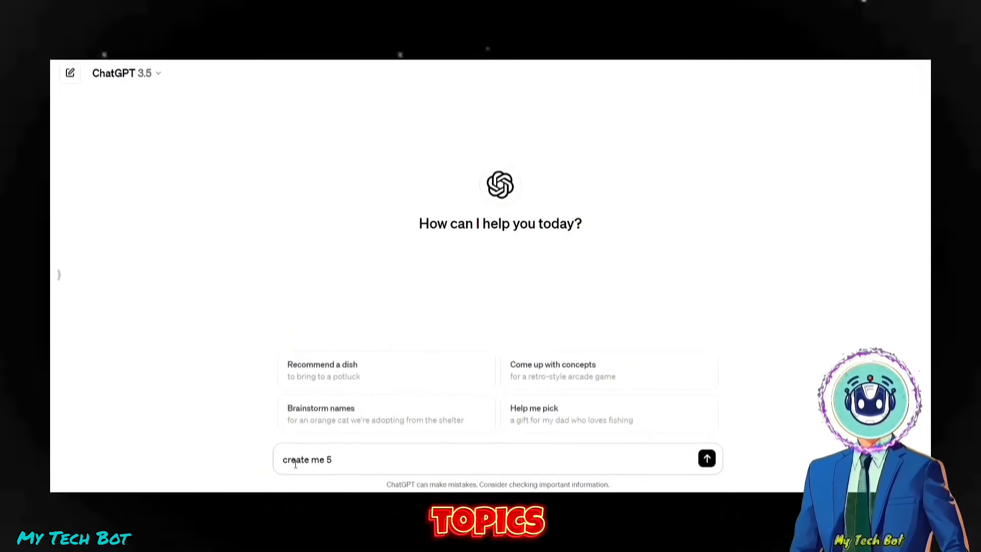
text(0 sets of fa)
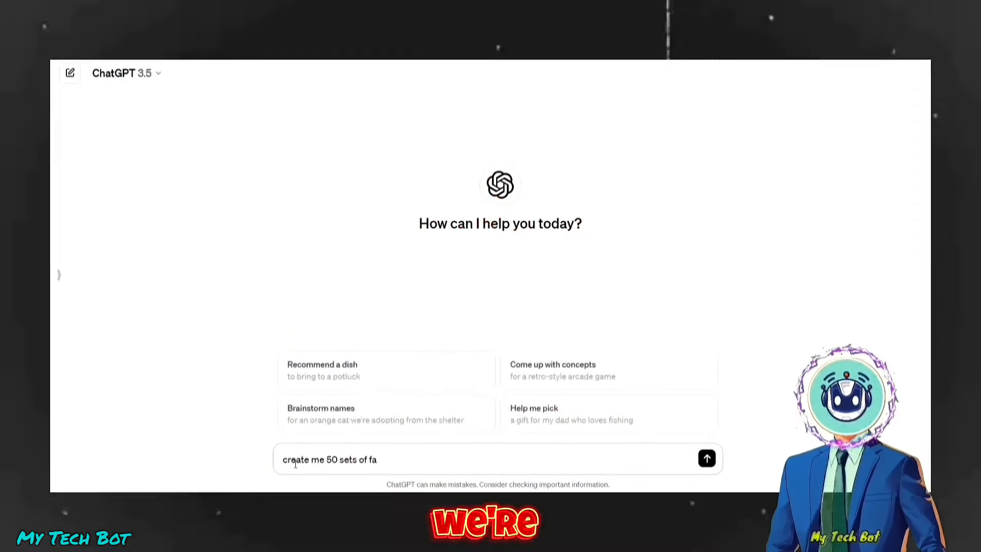
text(cts in the same style as the)
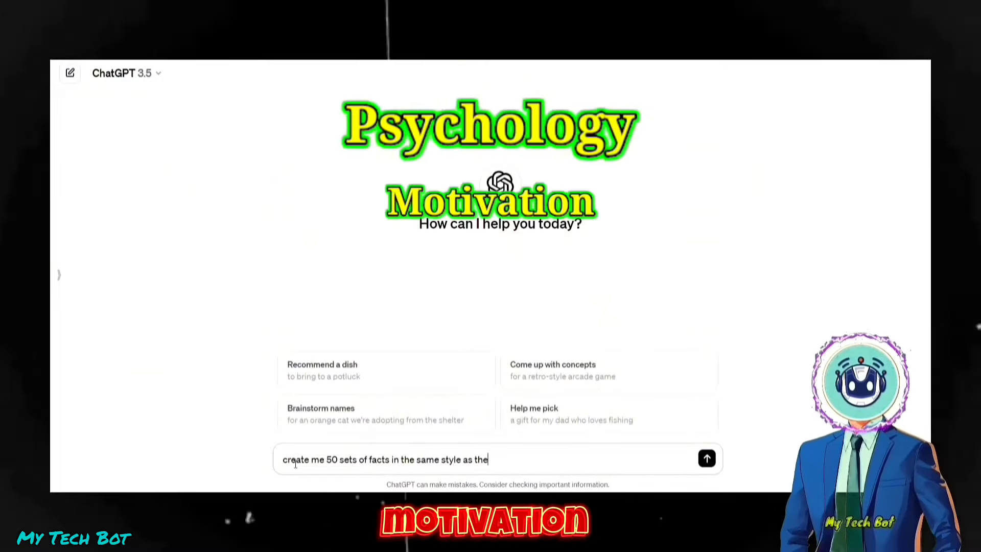
text( below examples, and form)
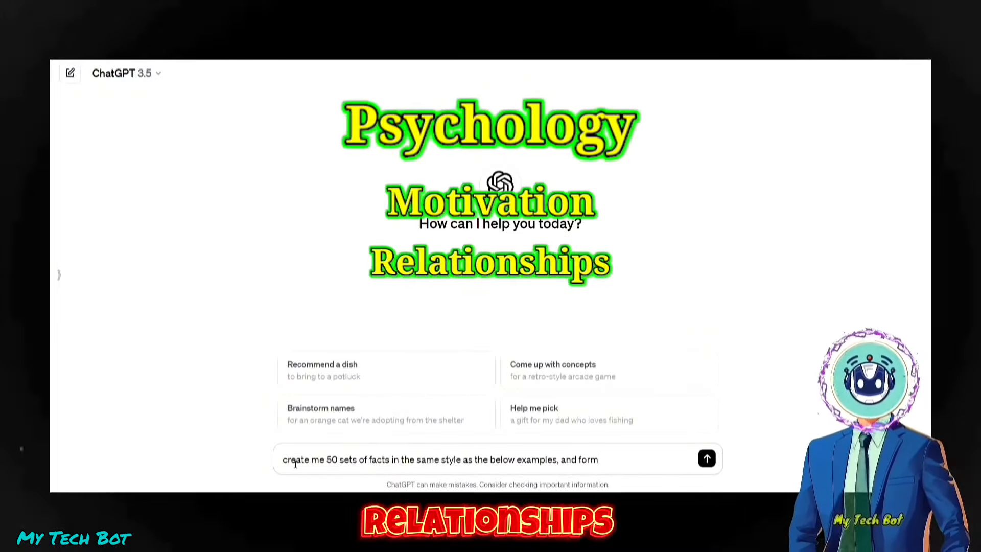
text(at them in a table where one )
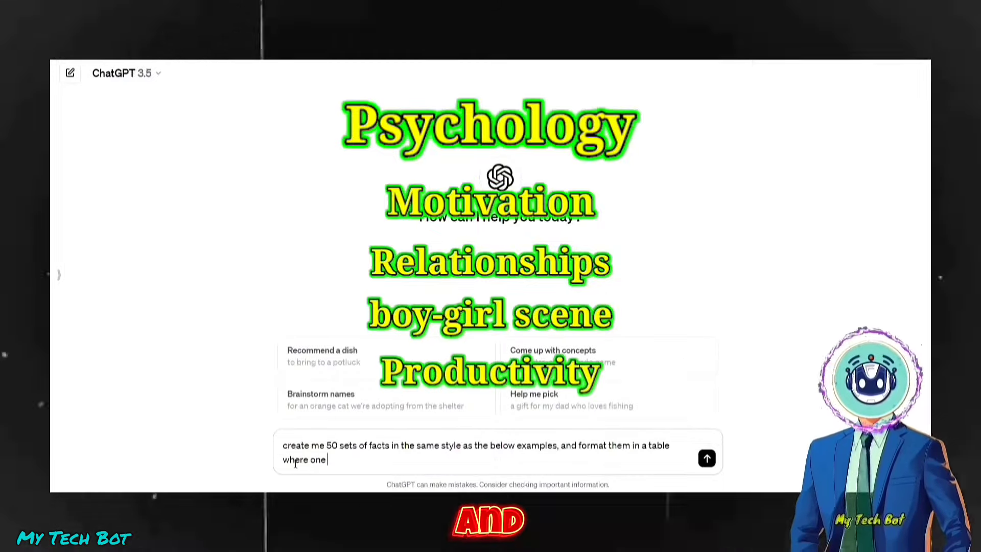
text(column is the topic,)
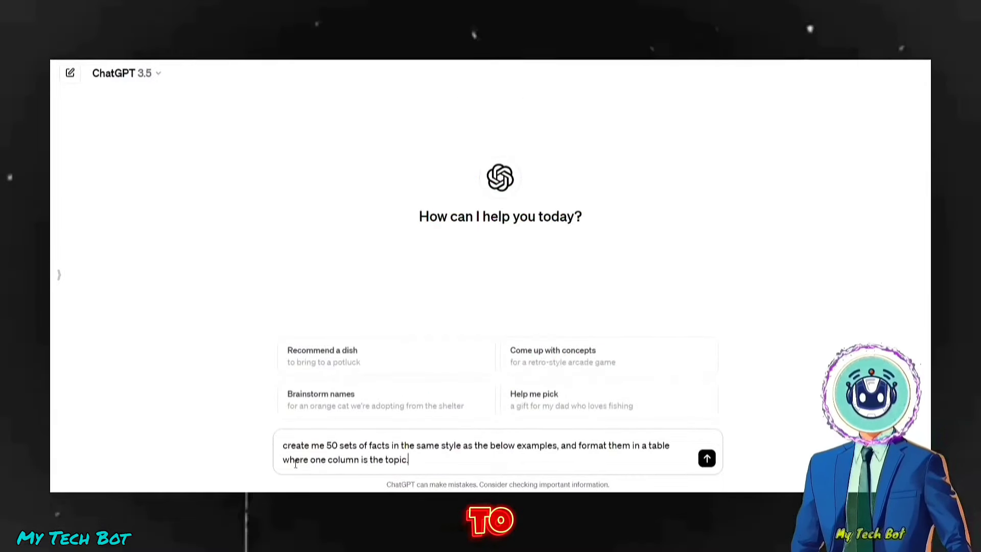
text( one column is the part 1 and one column is th)
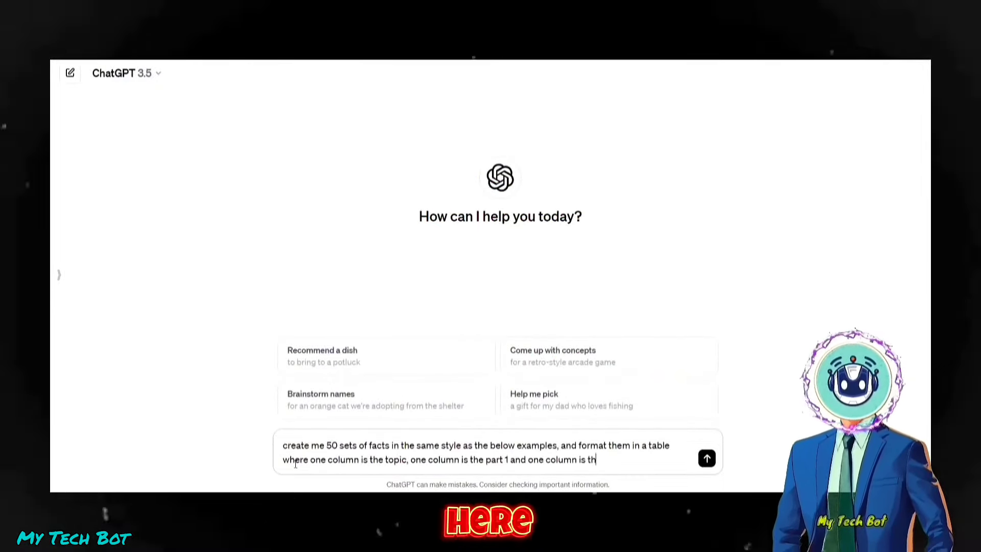
text(e part 2 . do not repeat any facts. t)
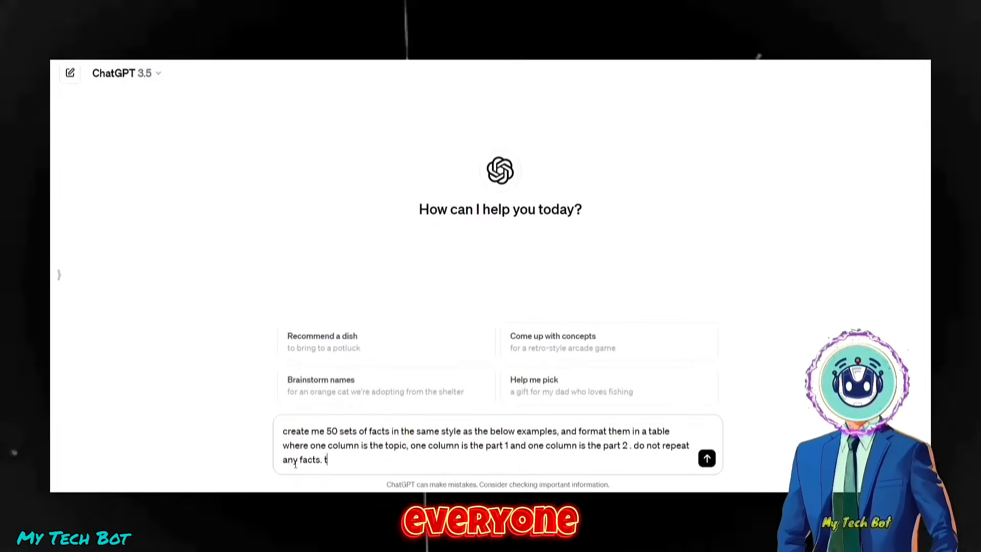
text(hese should be psychology)
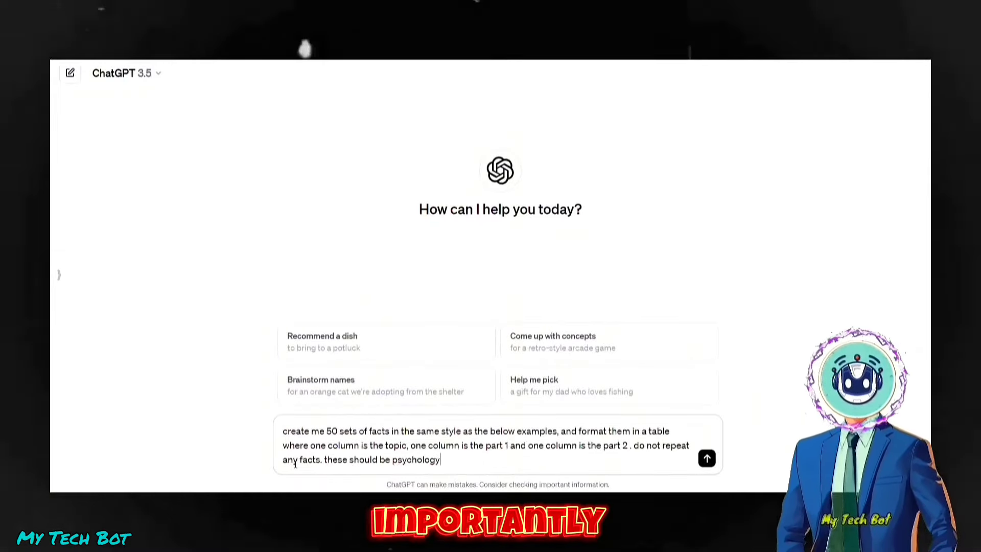
text( facts, crush facts, male facts,)
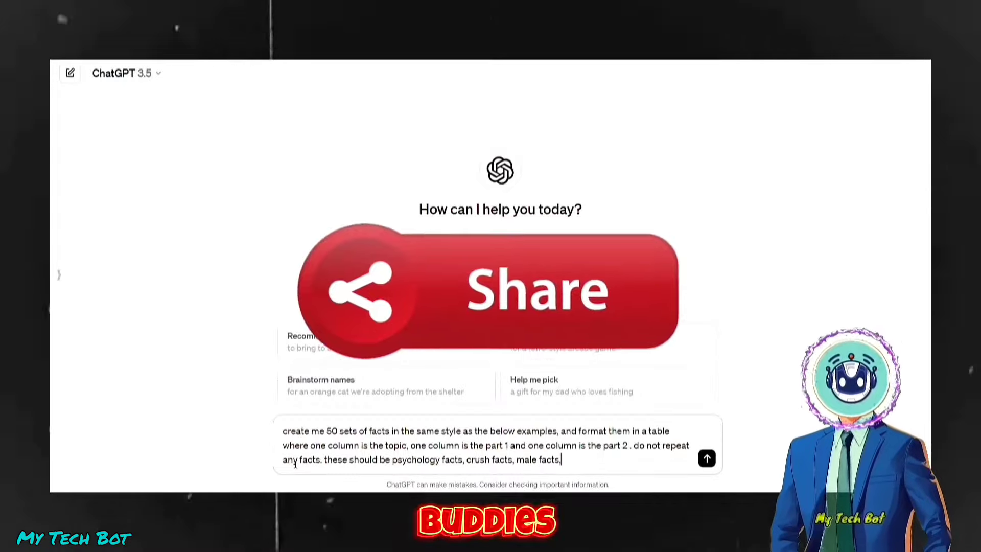
text( girls facts, relationship facts and mo)
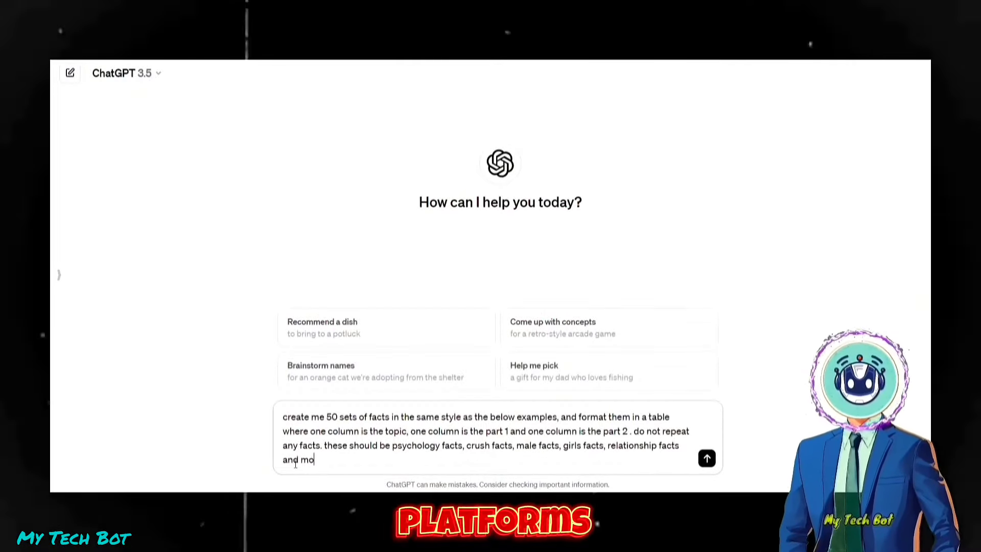
text(re . they'll be formatted as a topic o)
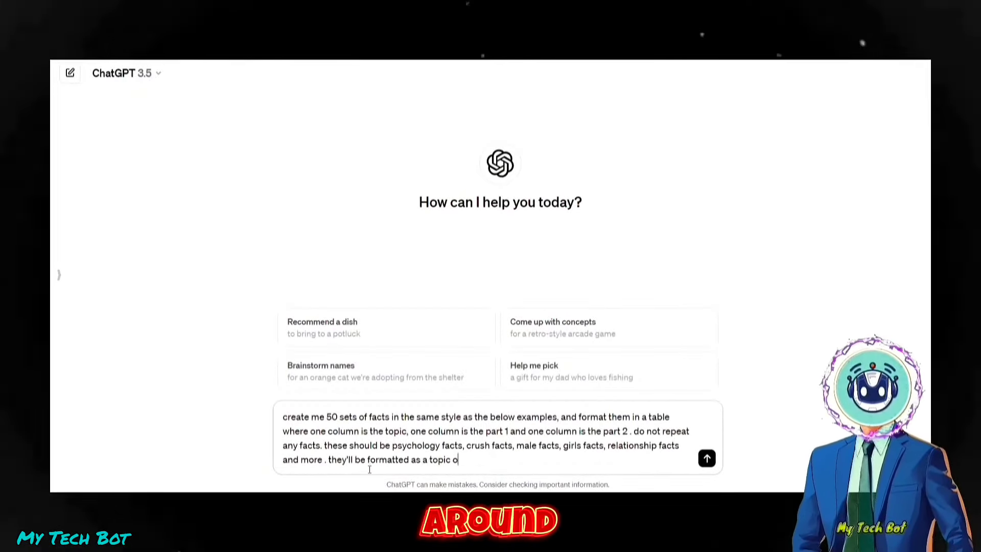
text(r type of facts, part 1 and part 2. keep the facts)
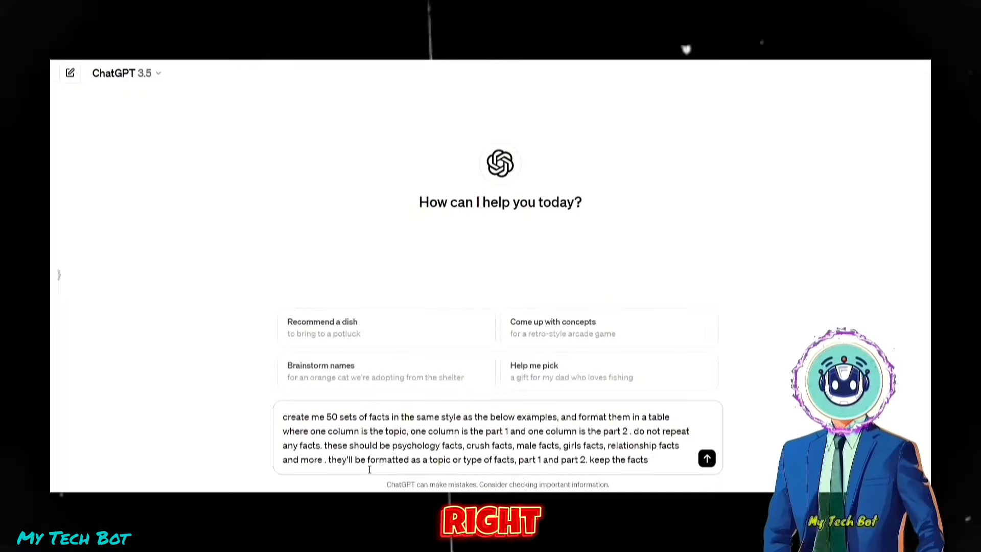
text( engaging, p)
text(olarizing, over the t)
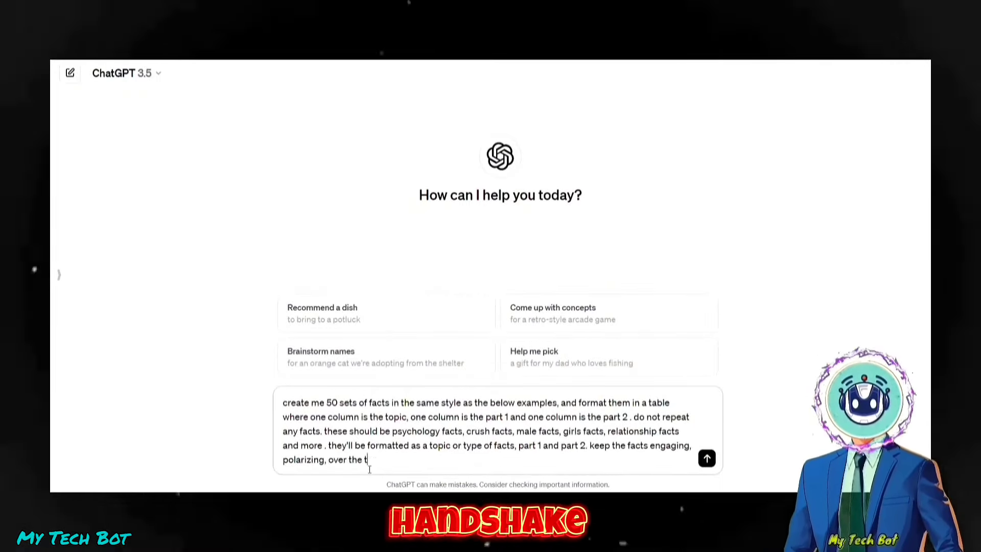
text(op and relatable everyone or people in parti)
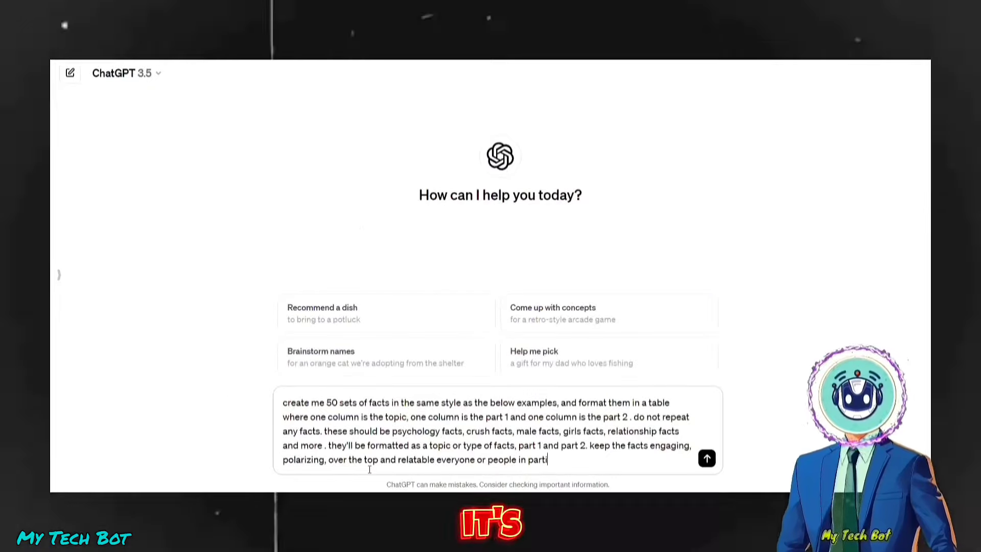
text(cular situations. the reading grade)
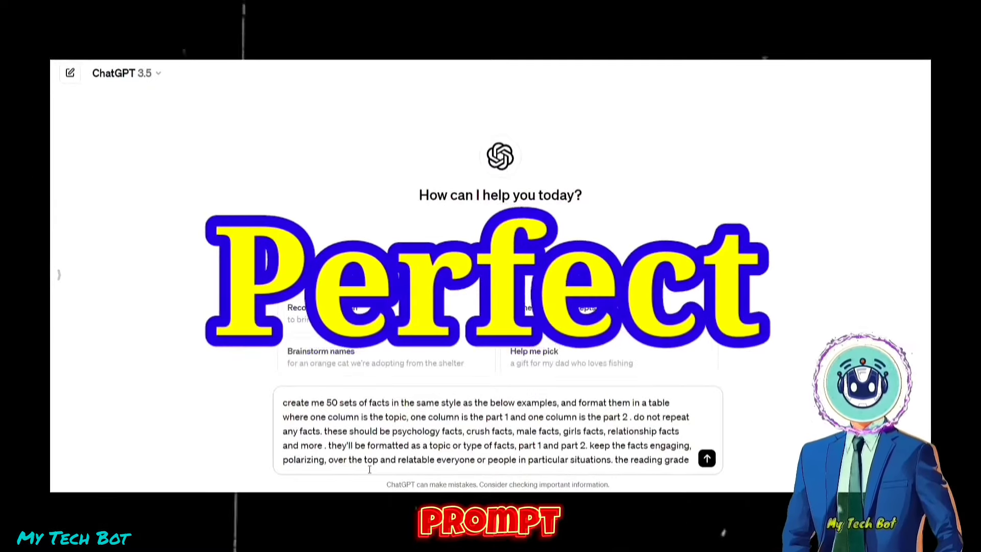
text( should be under grade 7 ideally. her)
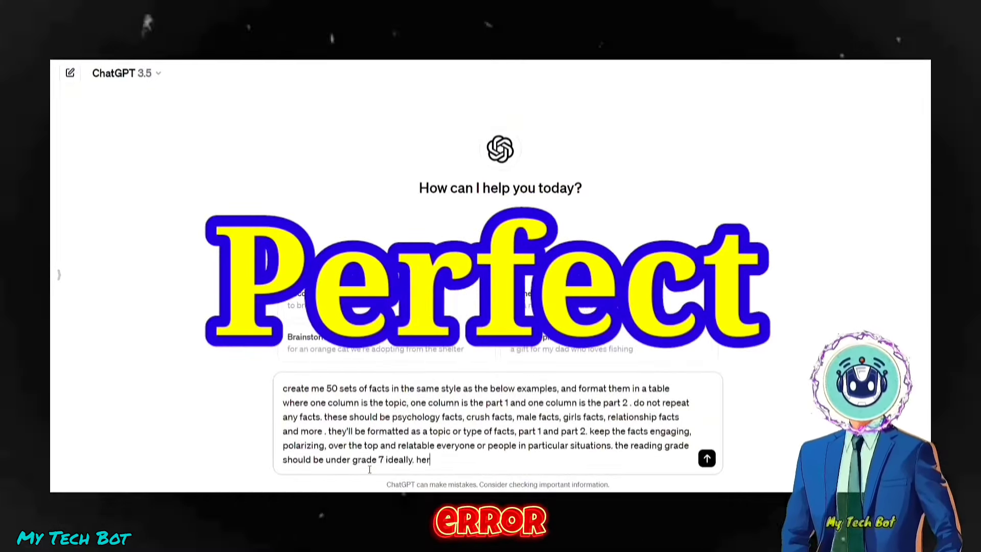
text(e's a few examples: topic)
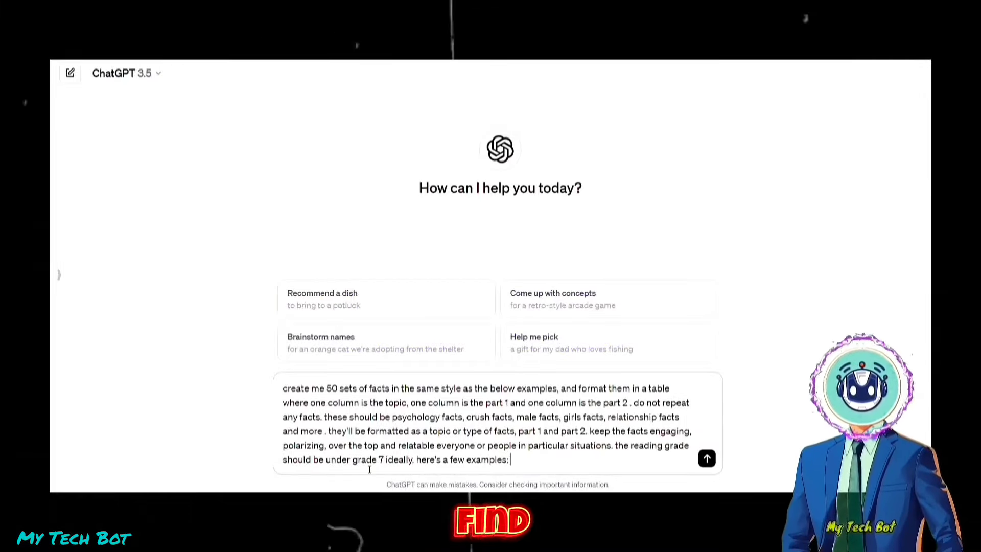
text(: deep facts)
Send the facts prompt and scroll through the generated Topic, Part 1, Part 2 table.
click(706, 458)
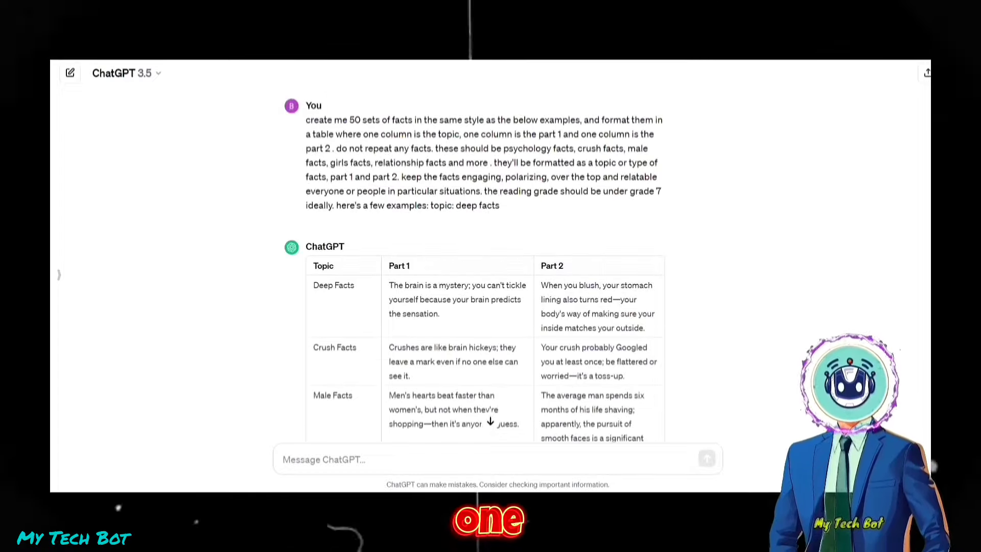
scroll(485, 266, down, 4)
scroll(486, 266, down, 6)
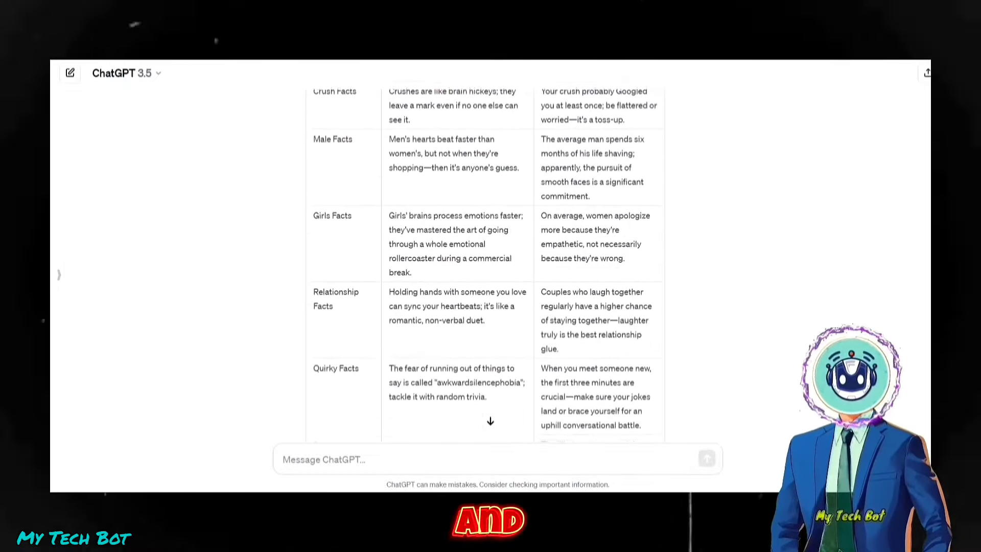
scroll(486, 266, down, 10)
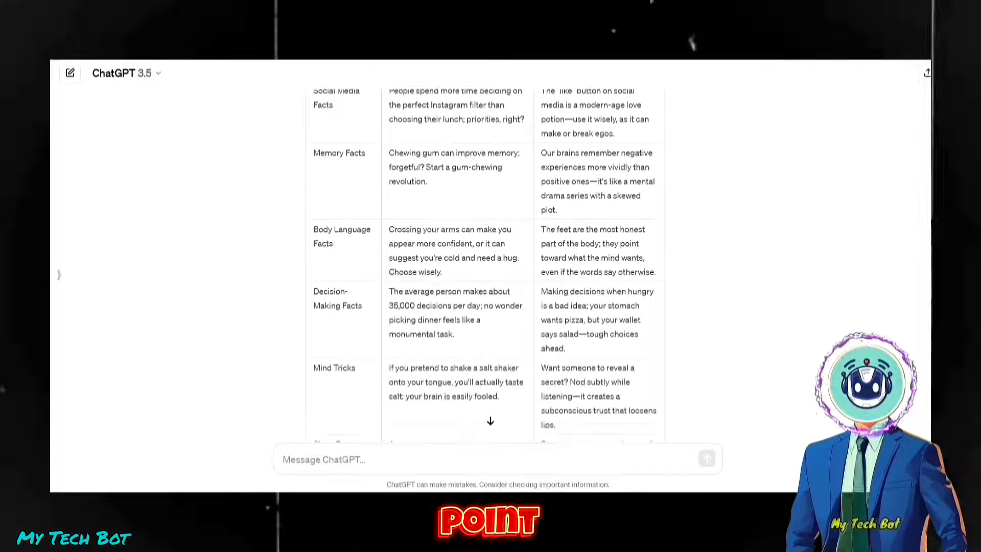
scroll(485, 265, down, 4)
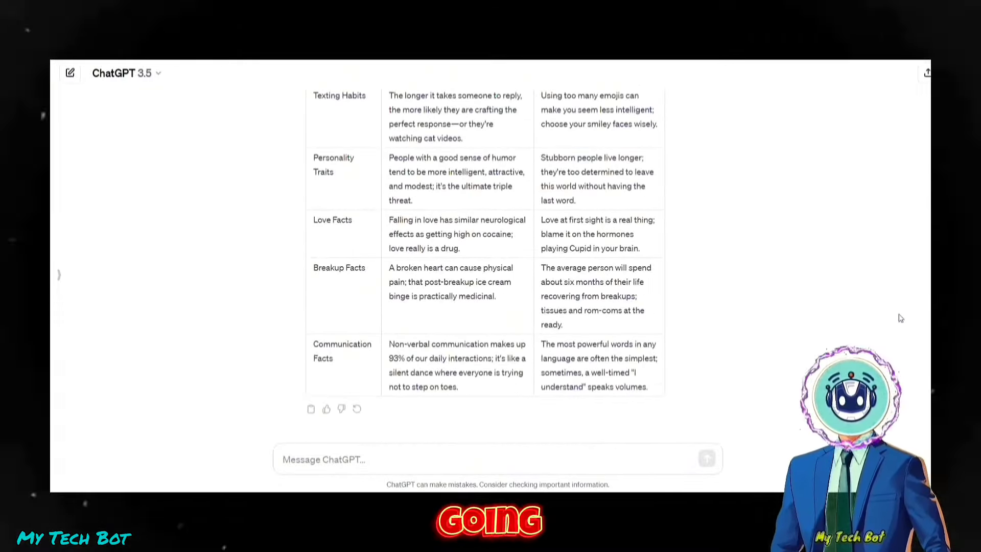
Request 20 more facts, then select the facts table from its header down.
text(generate 20 more using the same specifications without repeating previous ones)
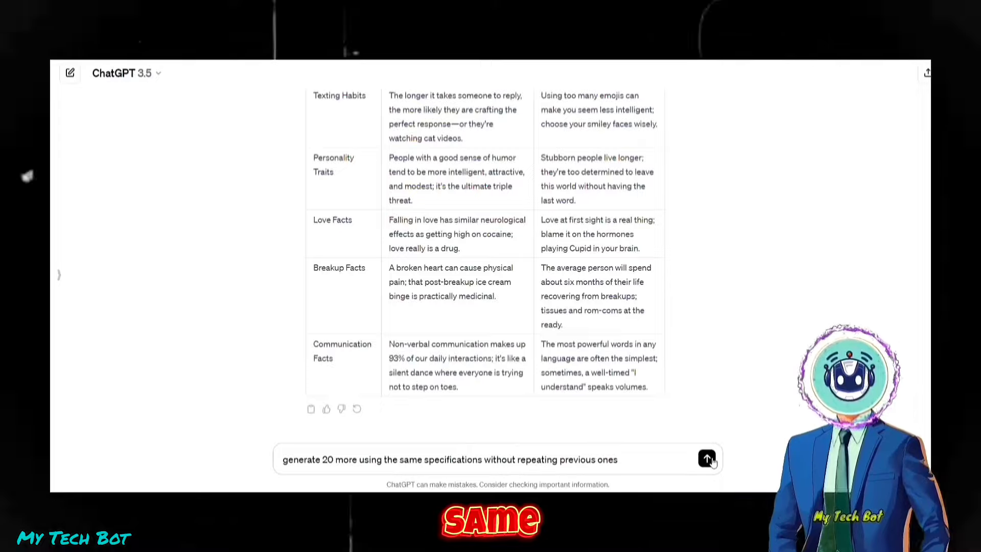
click(707, 459)
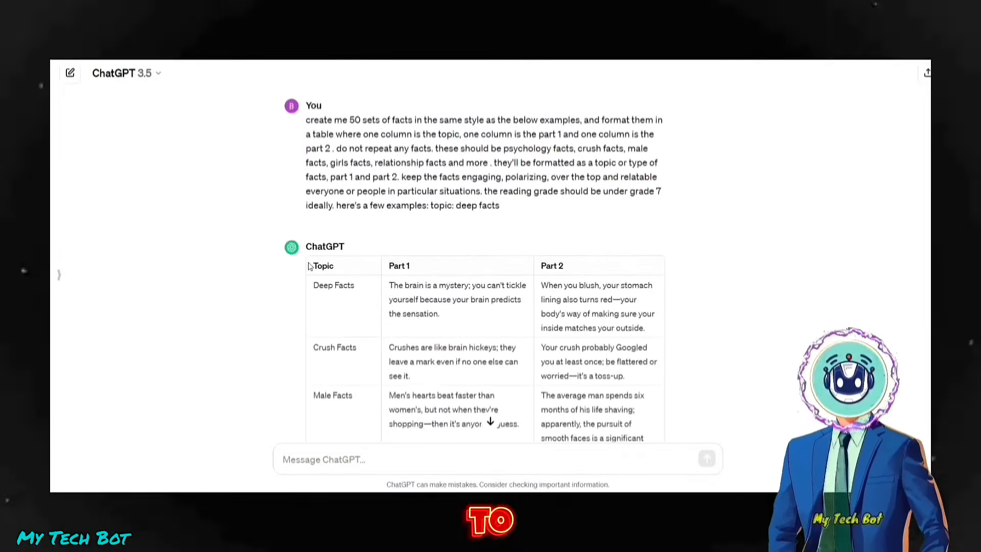
drag(379, 290, 637, 241)
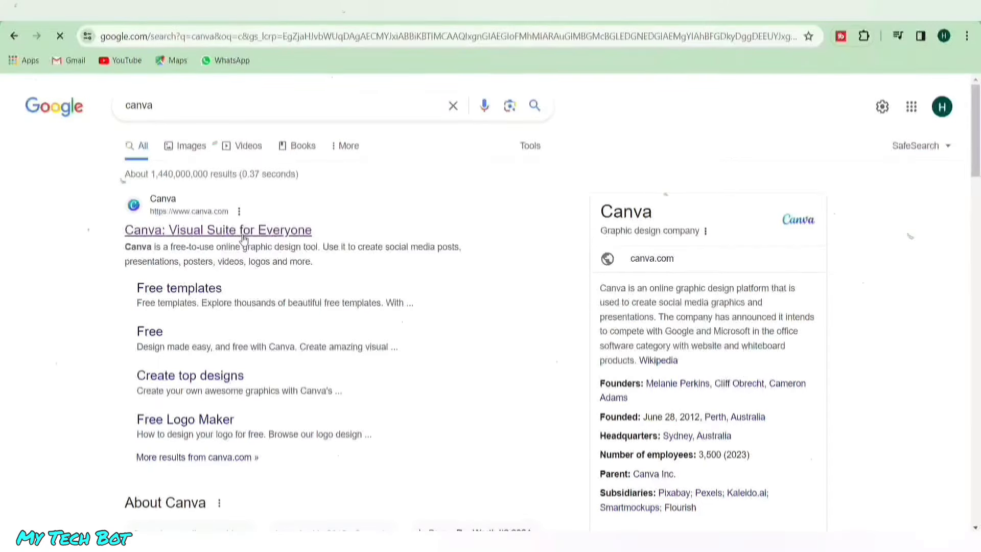
Open canva.com from the Google results for 'canva'.
click(240, 231)
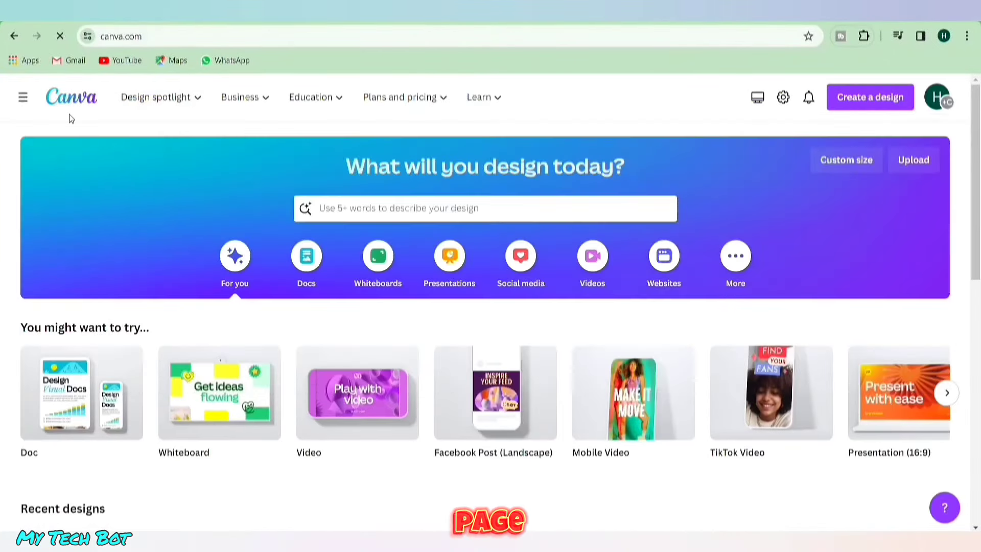
Search Canva for 'youtube short' and create a blank YouTube Shorts (Mobile Video) design.
click(947, 393)
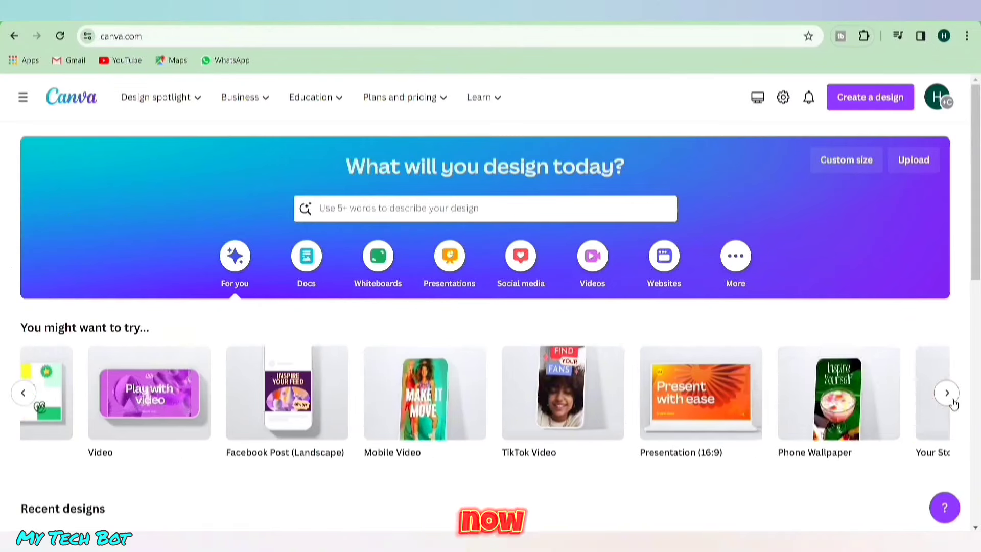
click(391, 214)
text(youtube short)
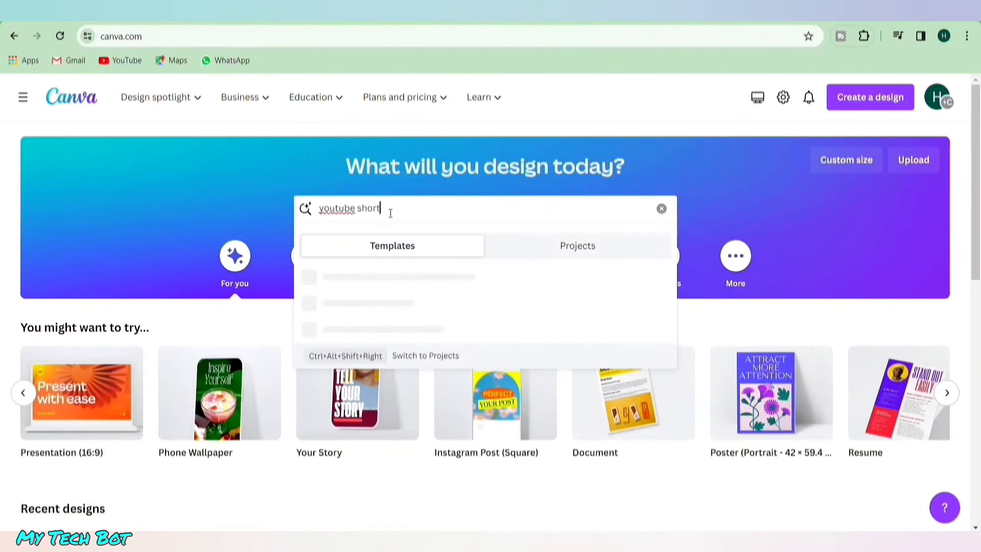
click(392, 382)
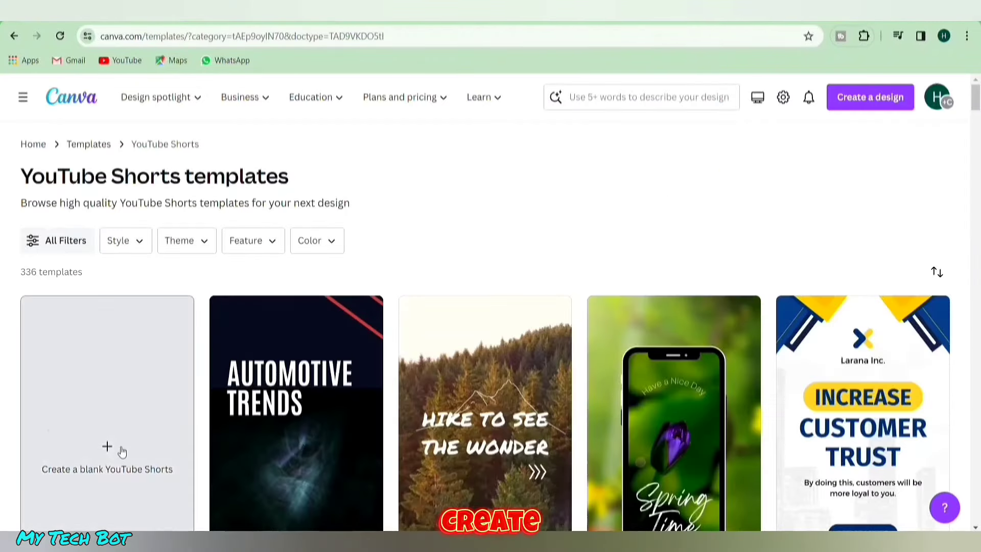
click(120, 451)
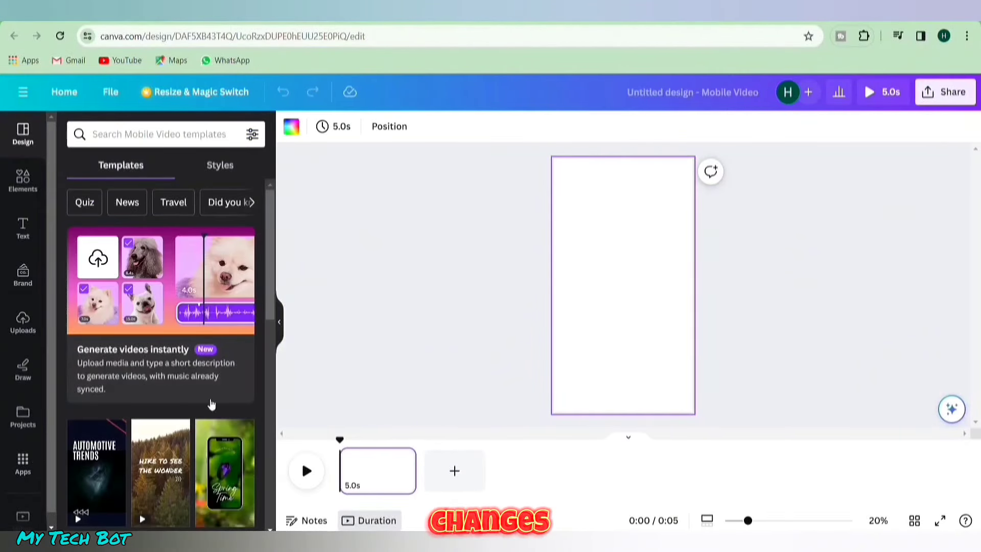
Search the stock videos for 'sunset' and add the 30-second sea sunset clip to the page.
click(23, 463)
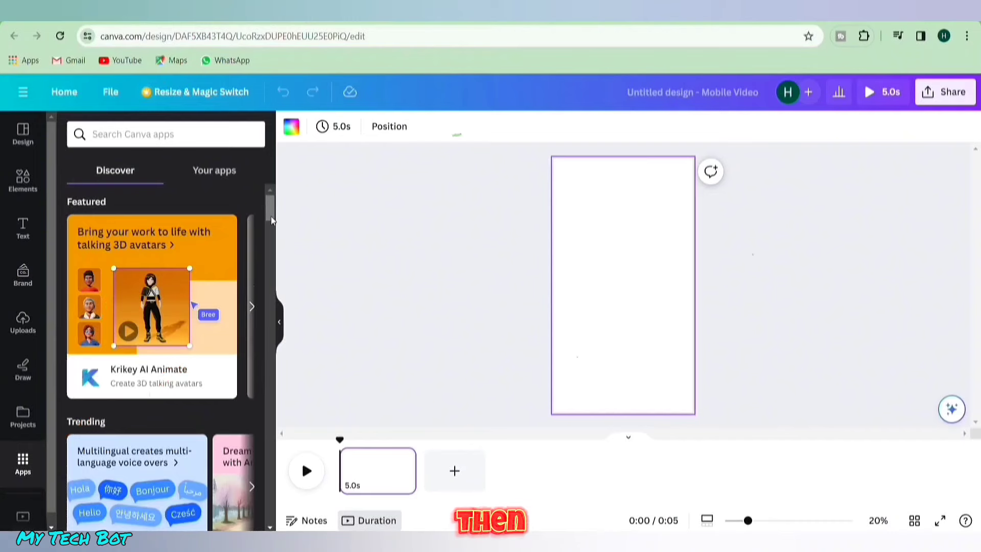
drag(271, 220, 273, 246)
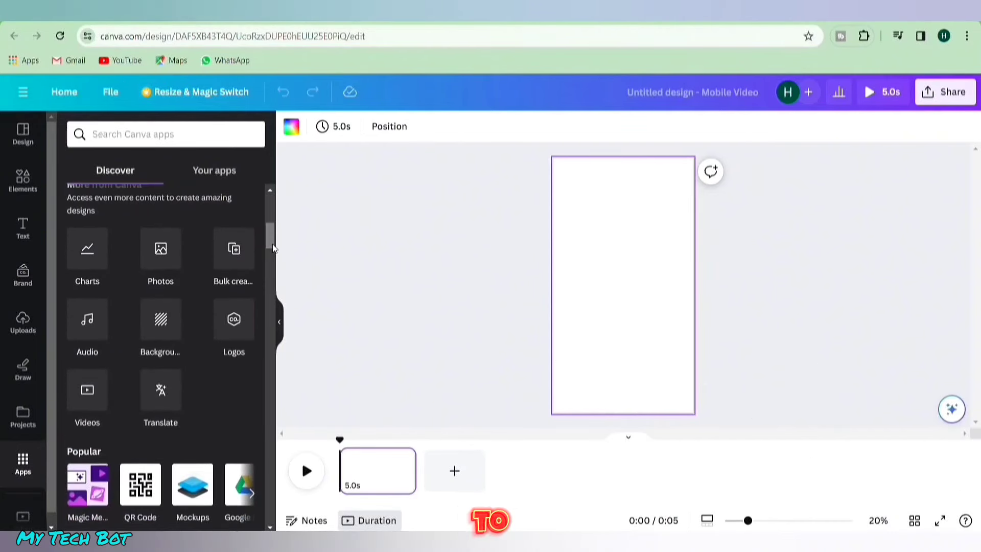
click(95, 390)
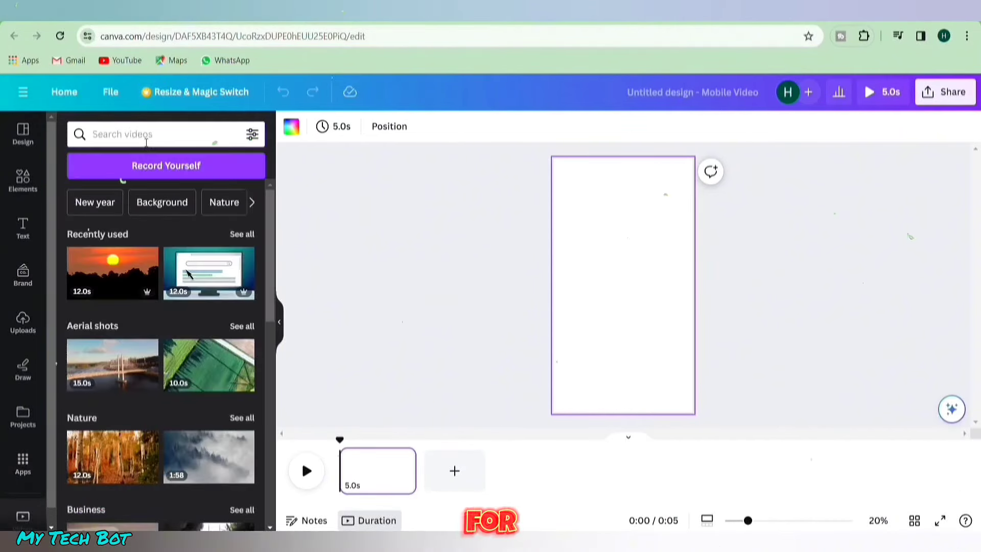
click(146, 143)
text(sun)
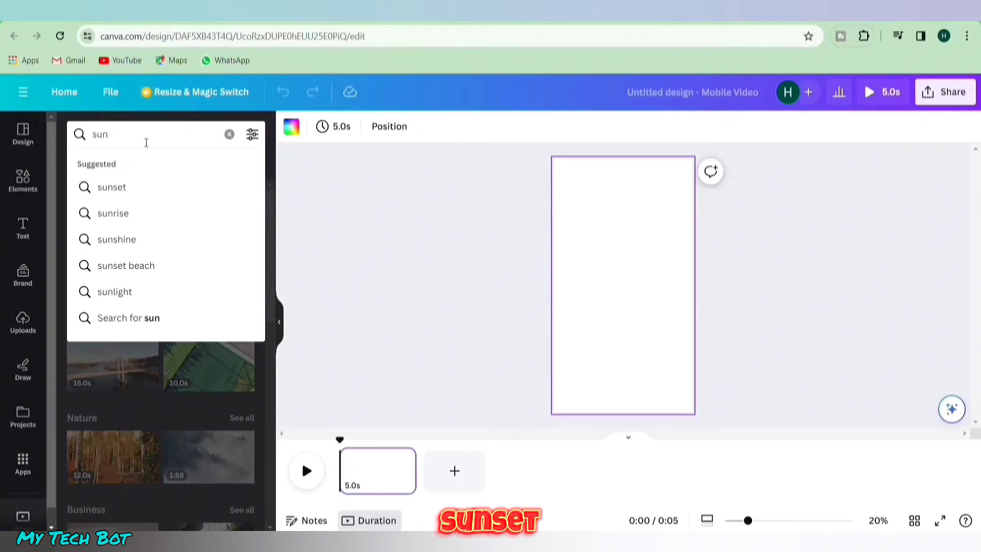
click(118, 188)
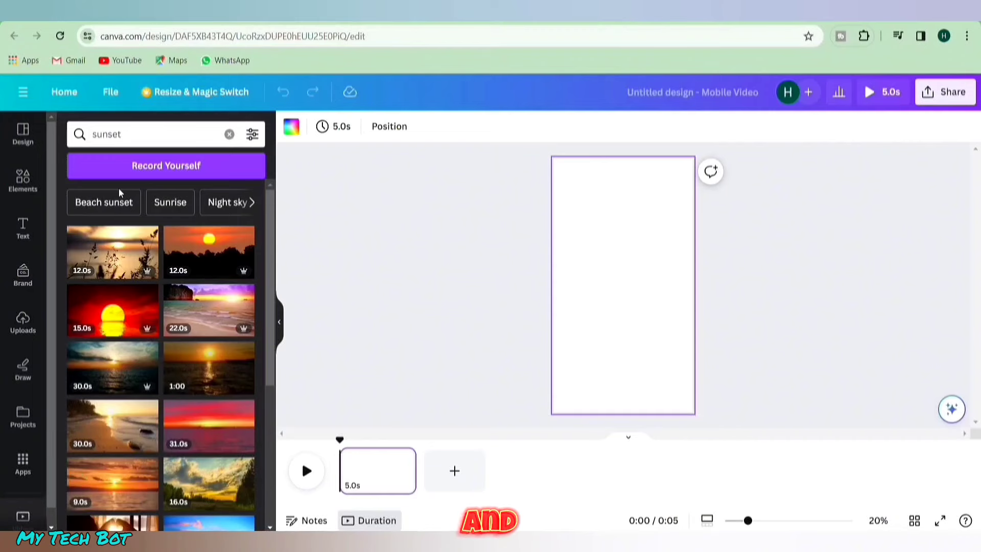
scroll(119, 230, down, 2)
click(113, 281)
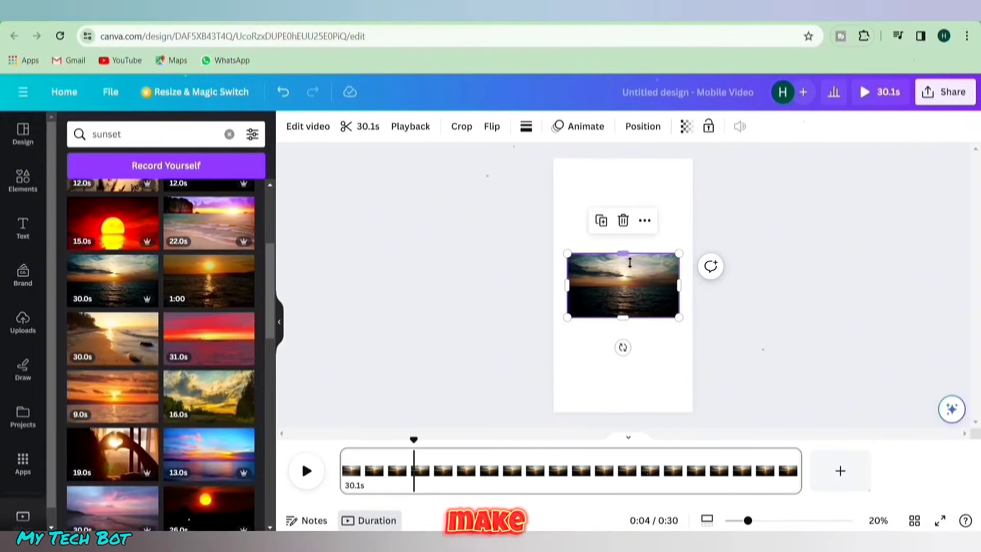
Stretch the sunset video to fill the whole vertical page.
drag(630, 263, 627, 166)
drag(632, 321, 632, 412)
drag(574, 296, 560, 296)
drag(679, 285, 694, 289)
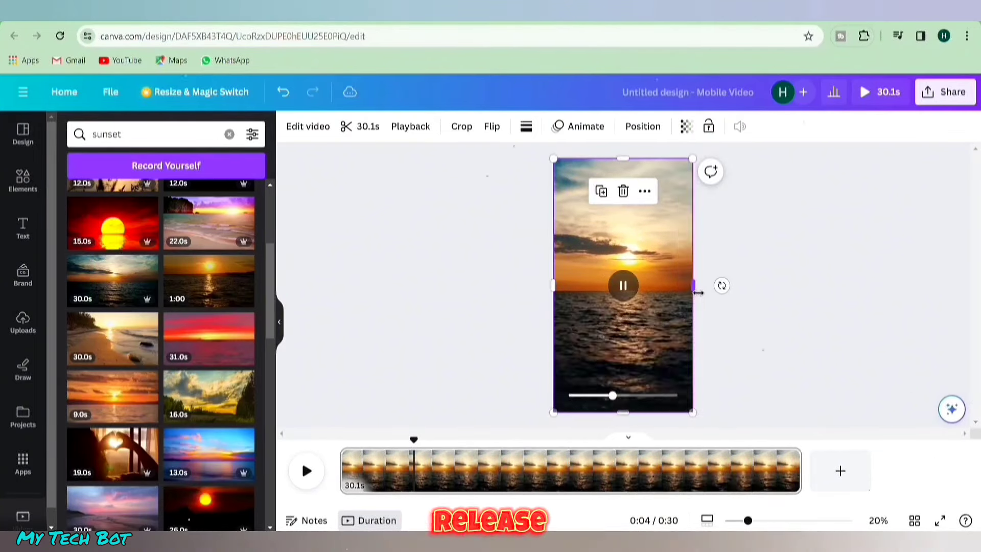
click(476, 346)
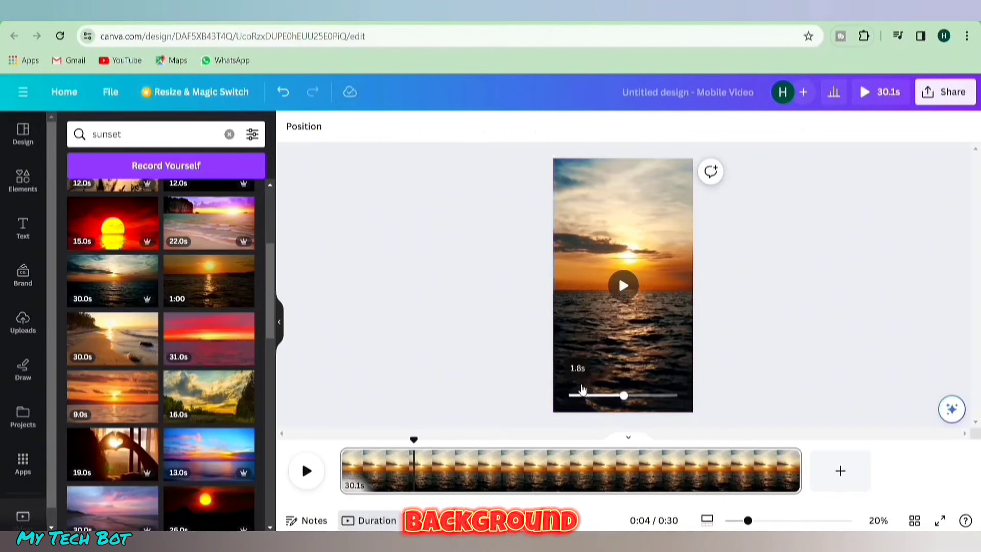
click(574, 329)
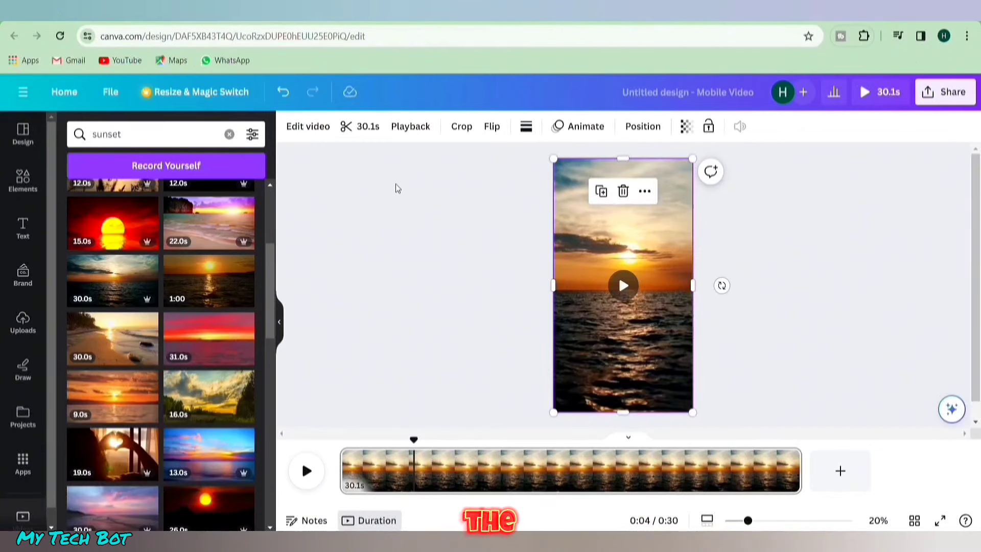
Trim the 30.1s sunset clip to about 6 seconds so the page runs 0:06.
click(369, 129)
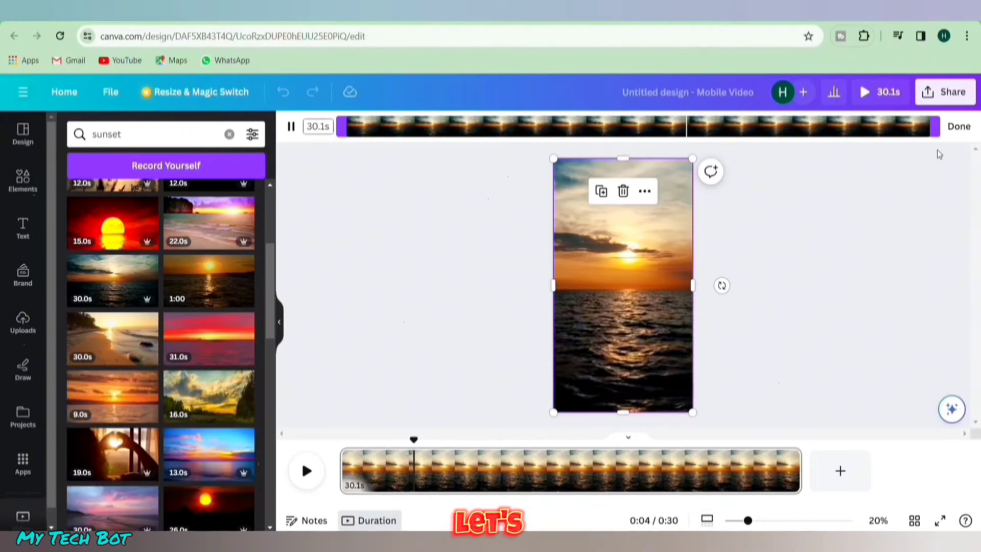
drag(939, 135, 467, 247)
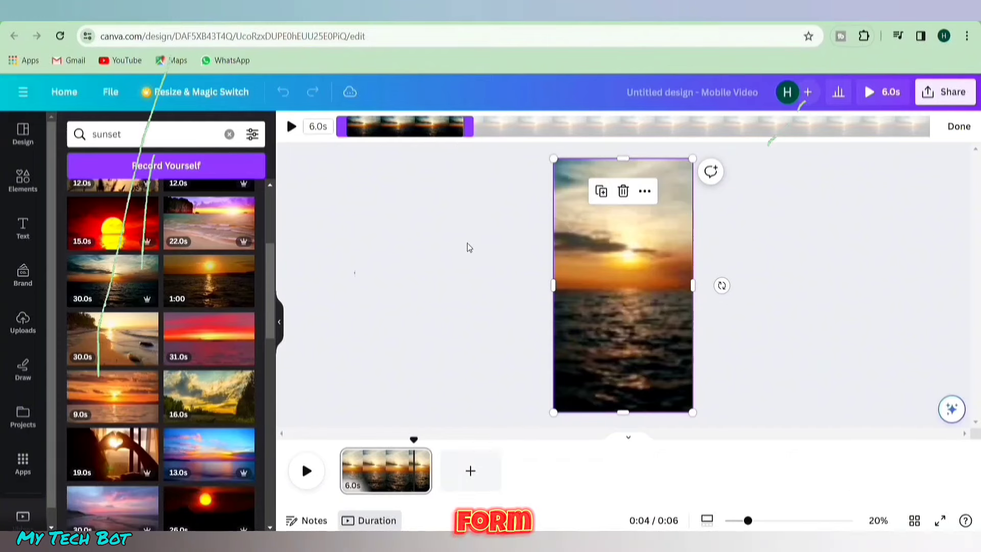
click(959, 128)
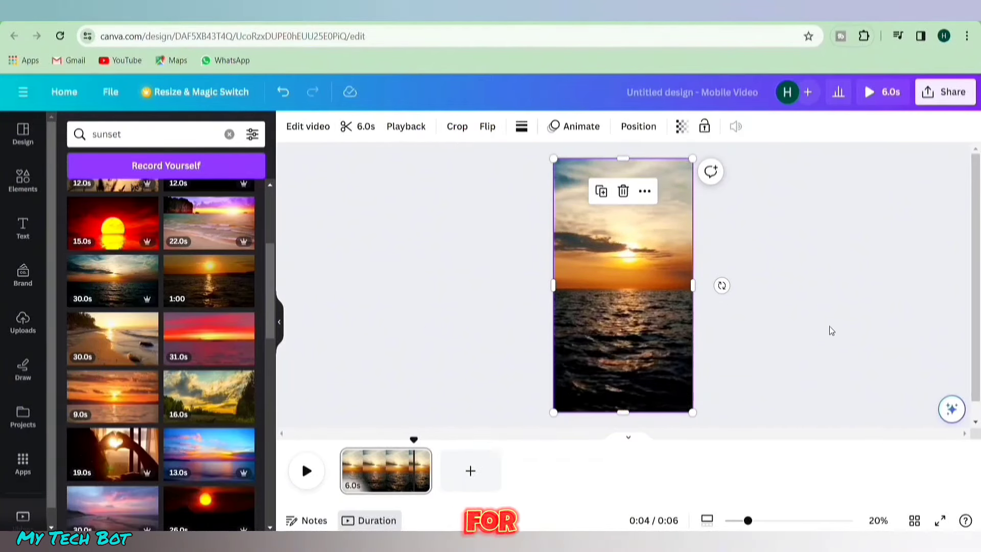
mouse_move(666, 345)
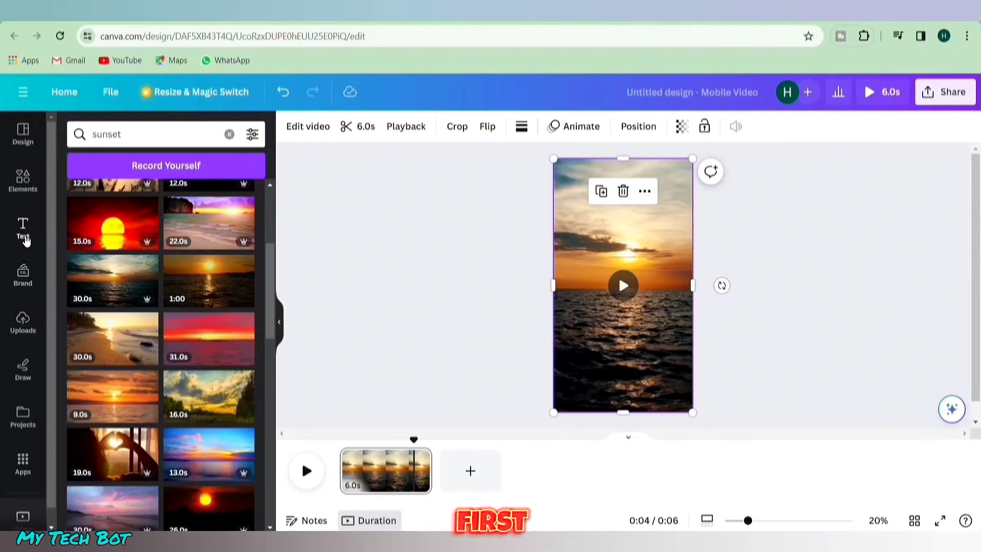
click(24, 237)
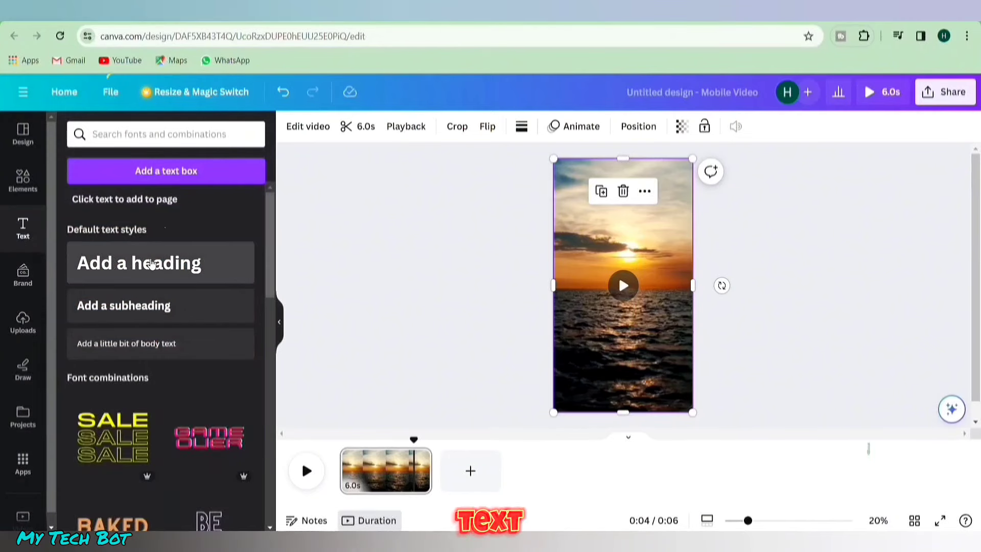
Add a small white 'Topic' heading near the top centre of the sunset video.
click(151, 264)
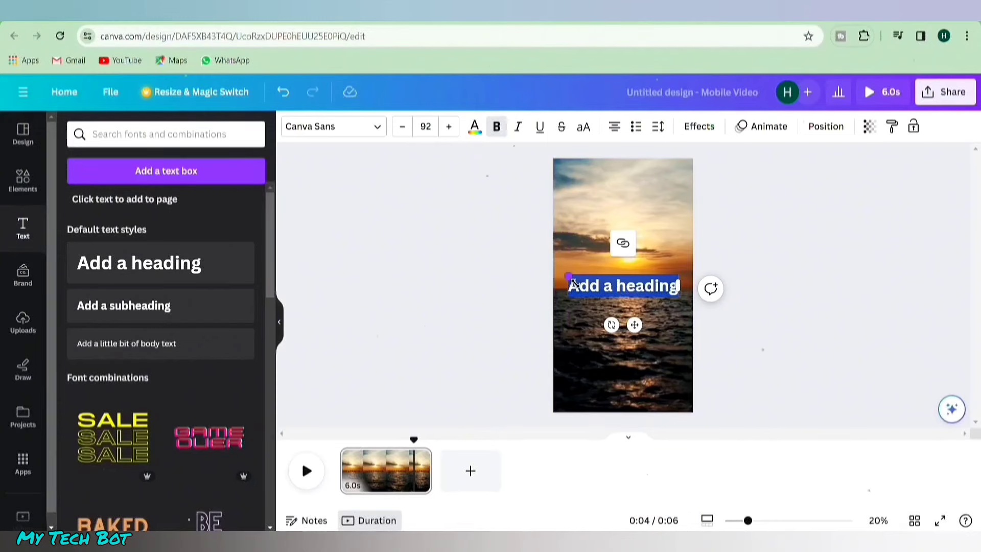
drag(571, 283, 620, 292)
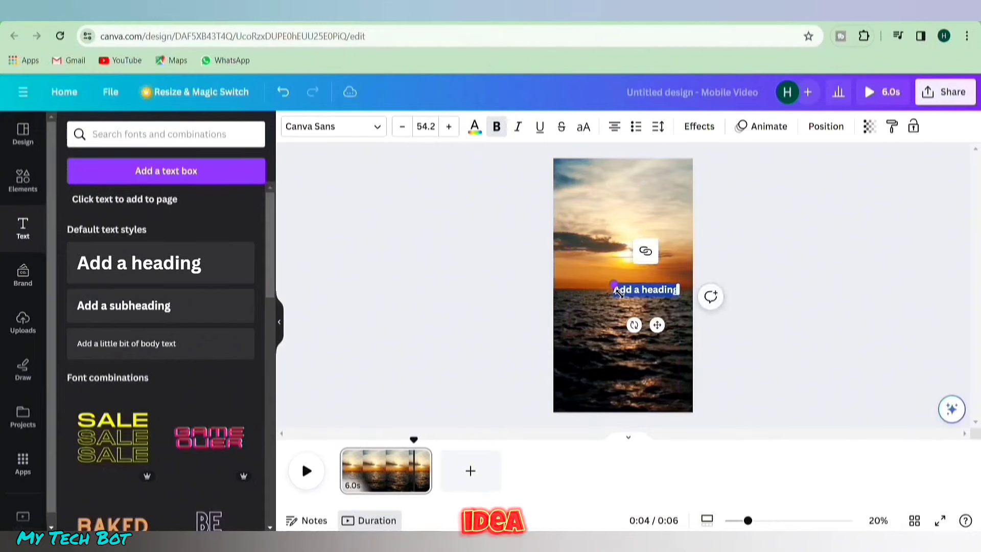
drag(657, 325, 645, 243)
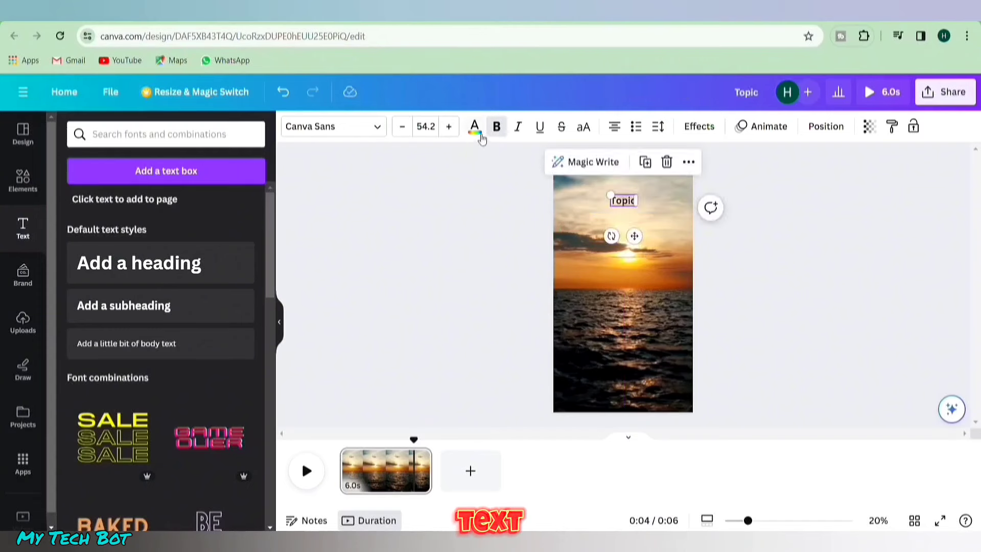
click(480, 135)
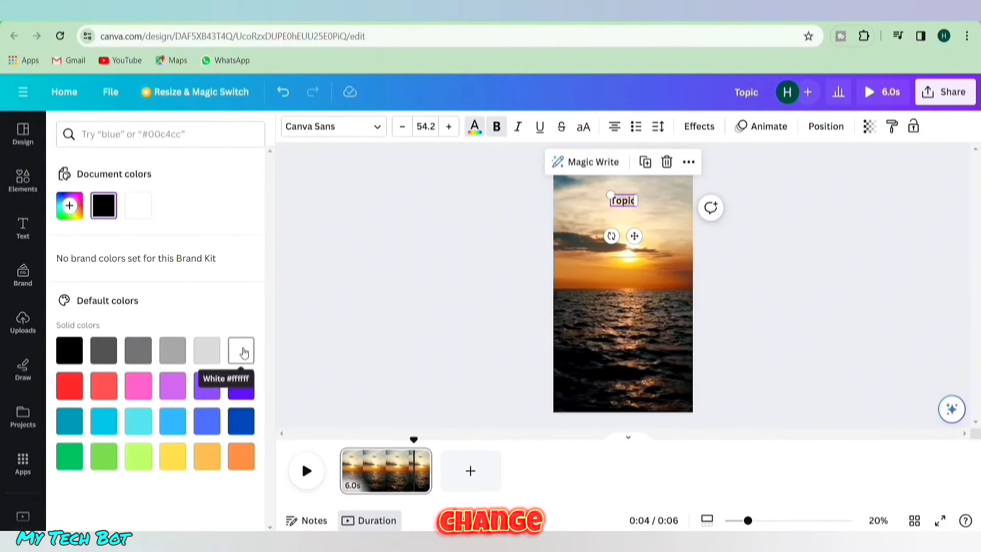
click(244, 353)
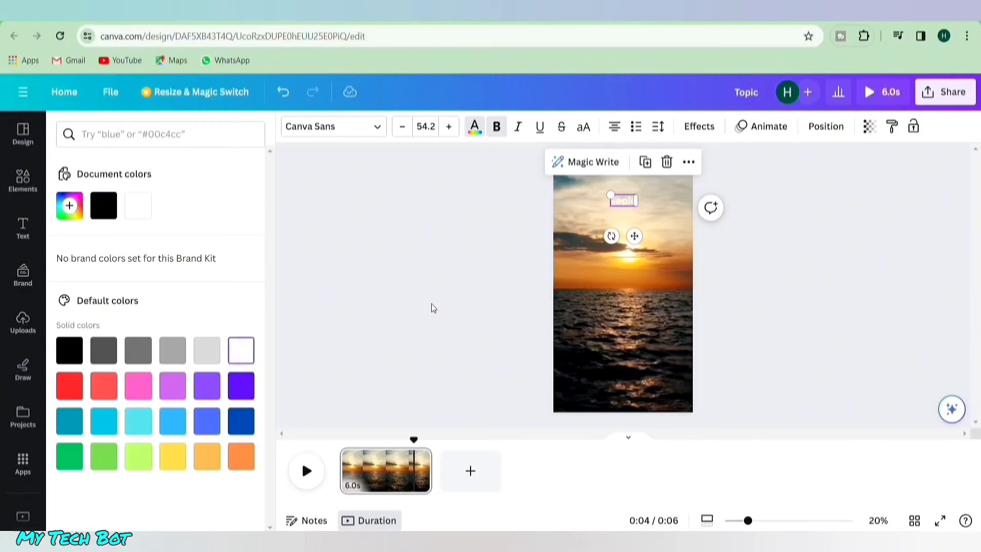
click(708, 130)
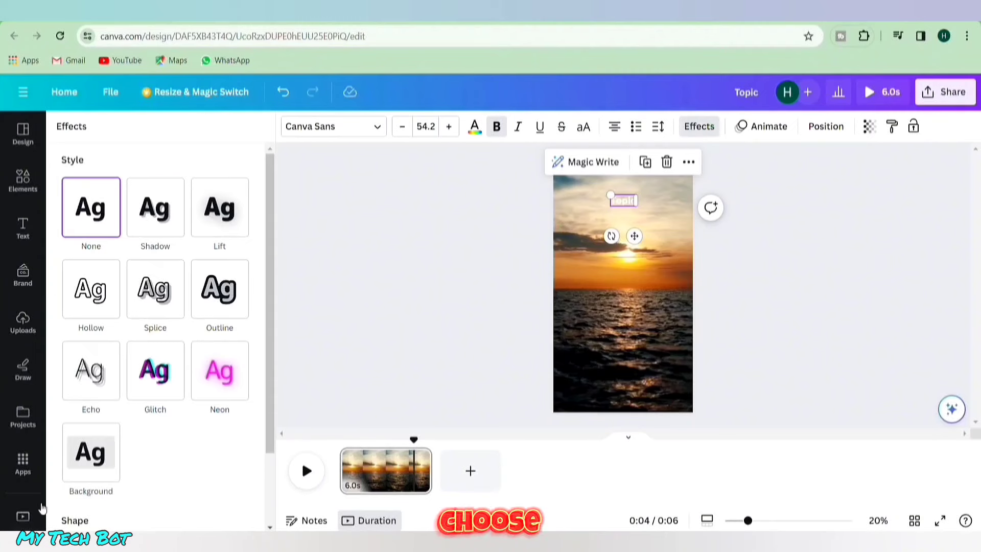
Give the Topic heading a black background effect and switch its font to Arial.
click(88, 473)
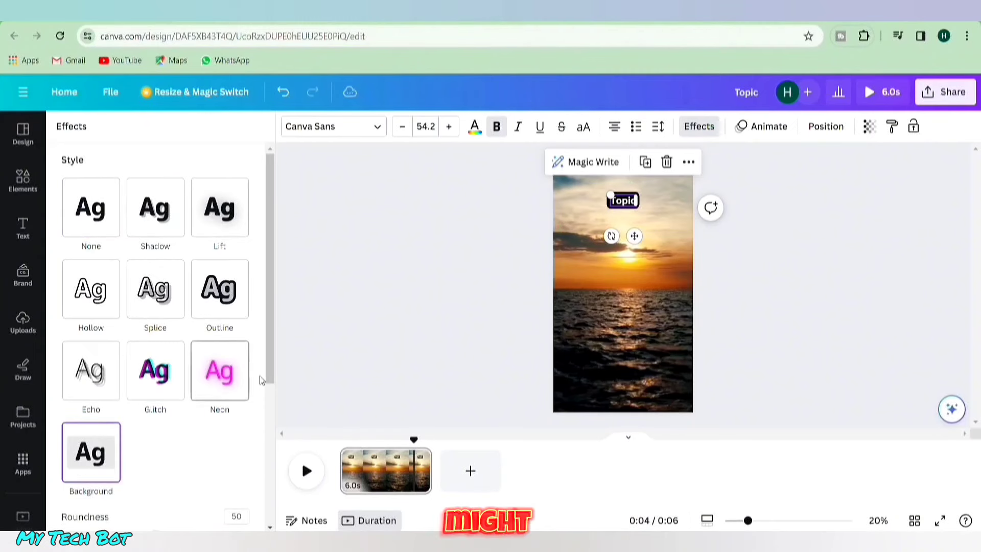
drag(271, 373, 264, 484)
click(240, 432)
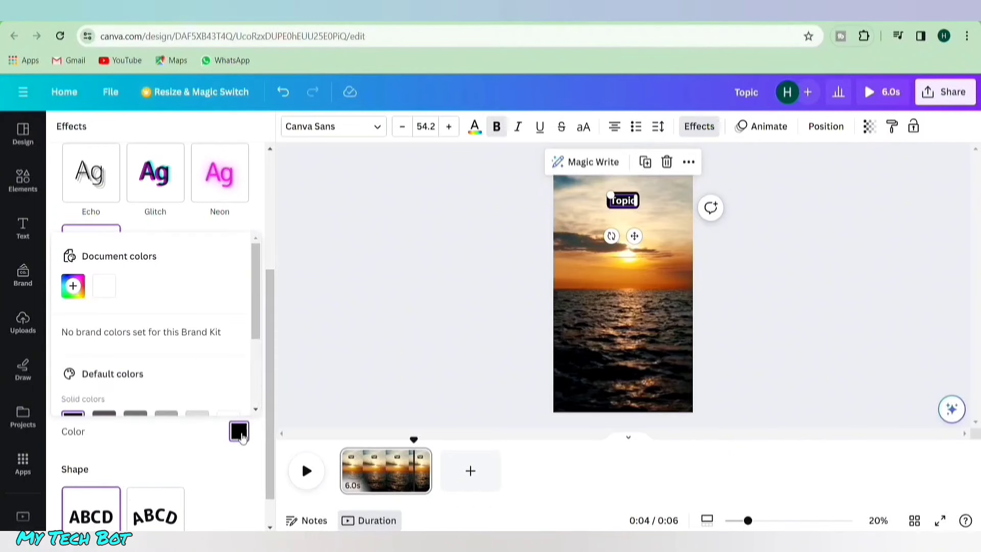
drag(257, 324, 256, 357)
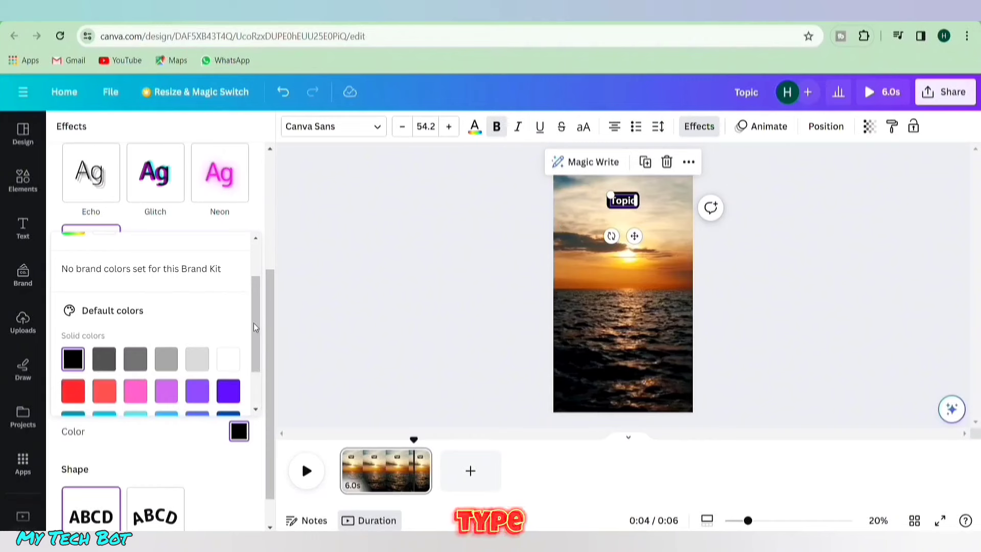
key(Escape)
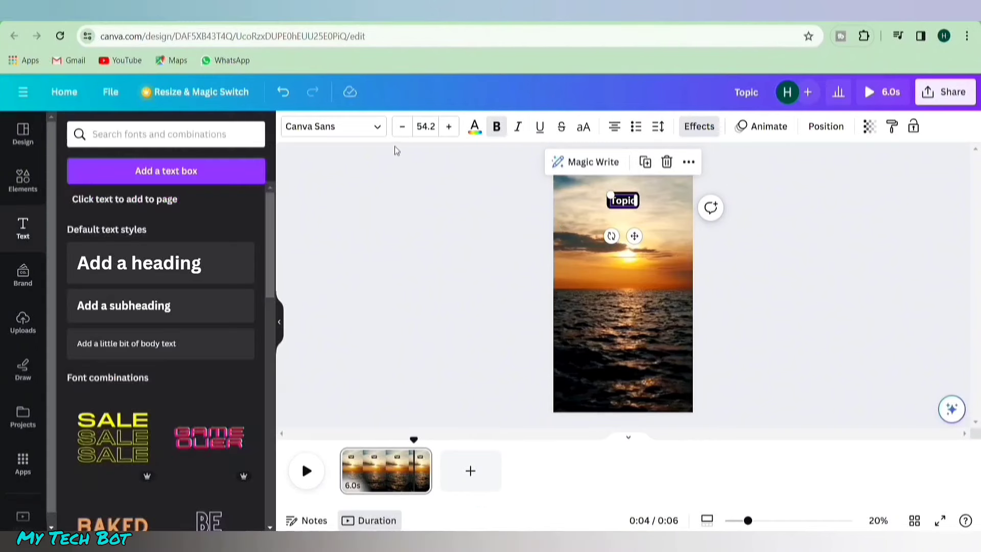
click(377, 127)
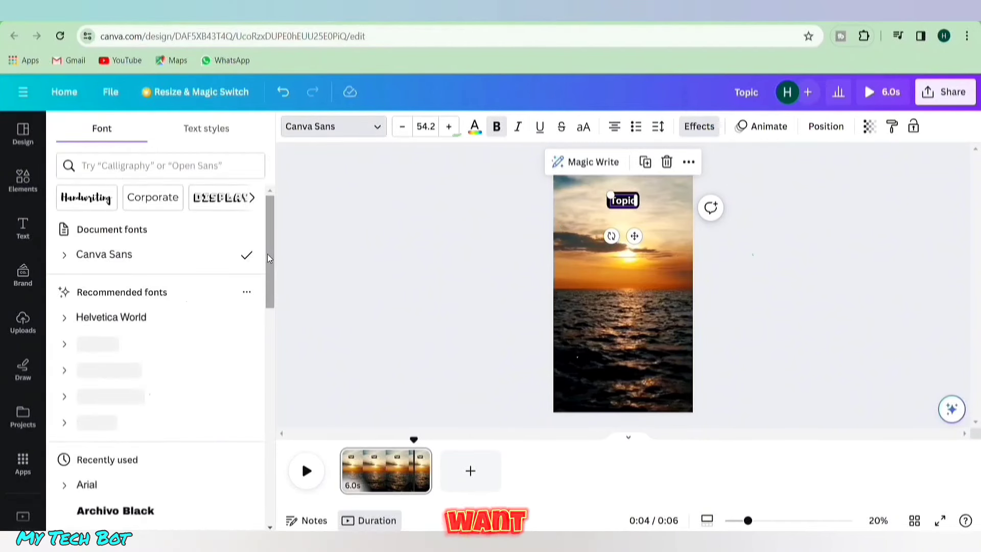
drag(268, 252, 271, 299)
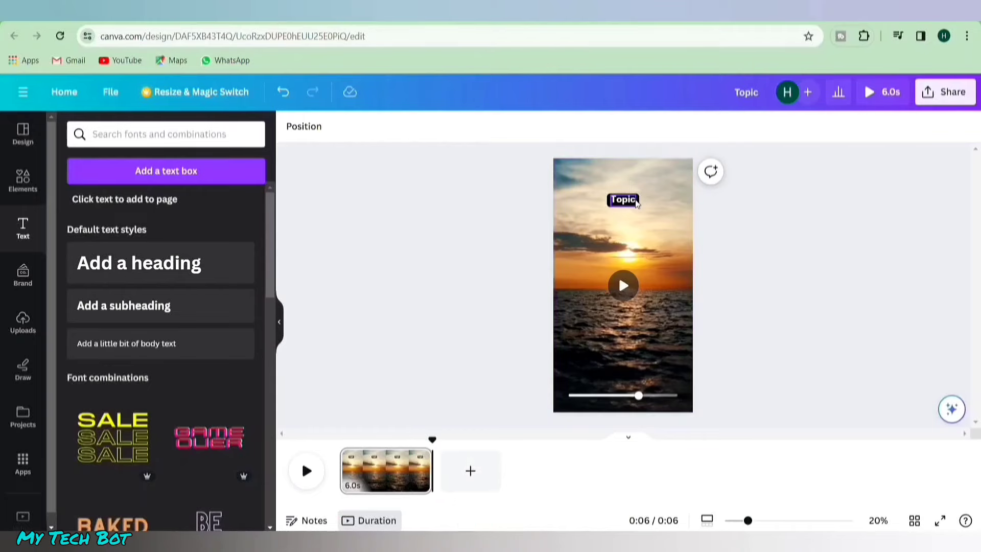
Duplicate the Topic text, move the copy below it, and retype it as 'Part 1'.
click(637, 203)
right_click(635, 201)
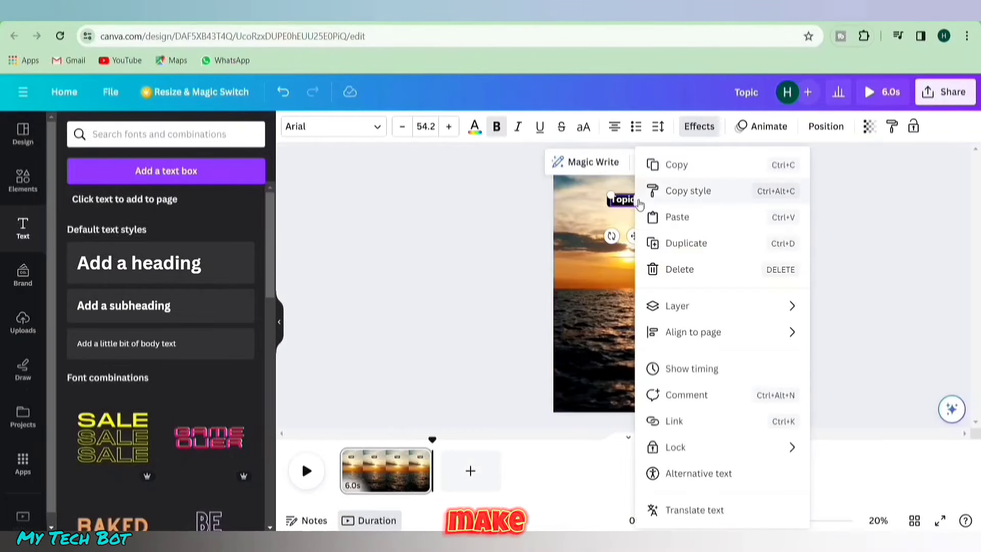
click(675, 245)
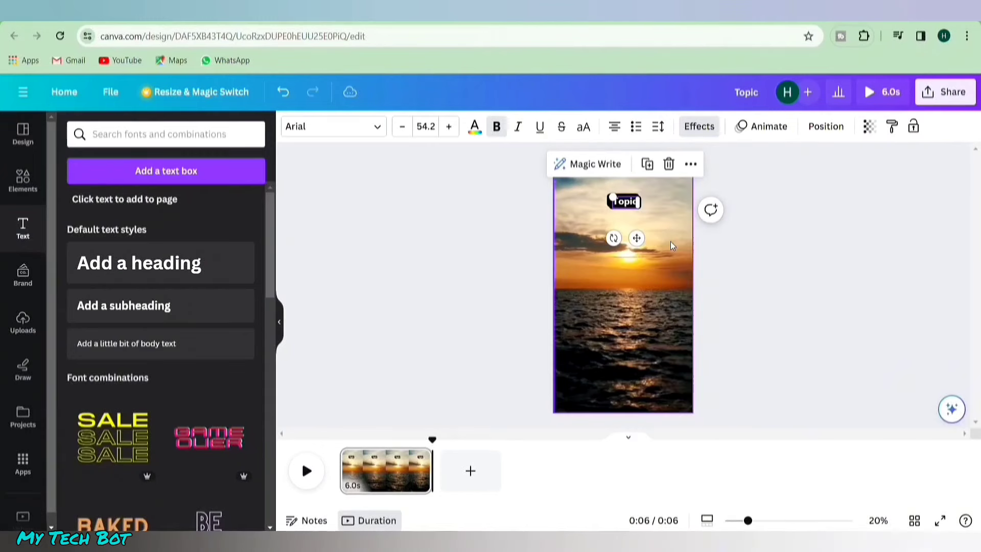
drag(643, 240, 642, 302)
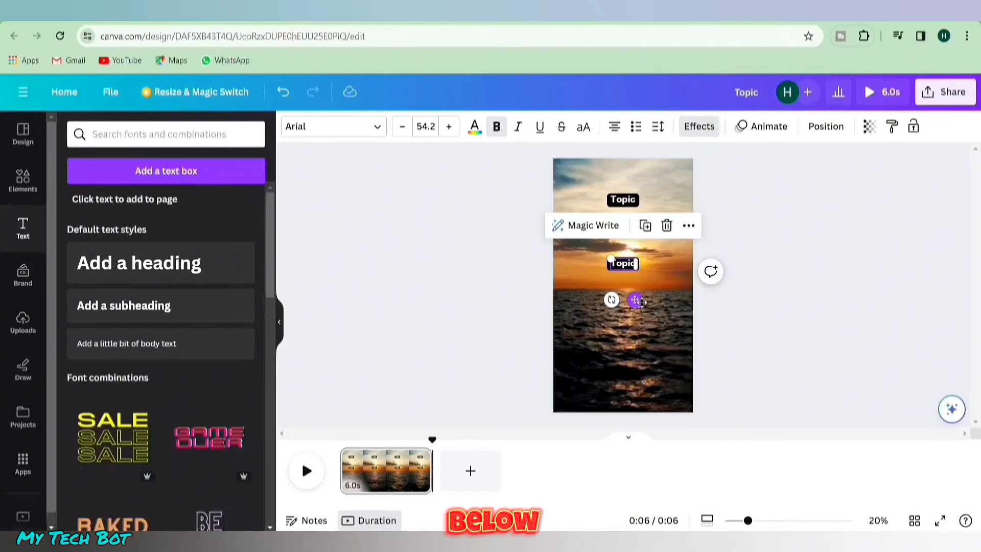
double_click(624, 264)
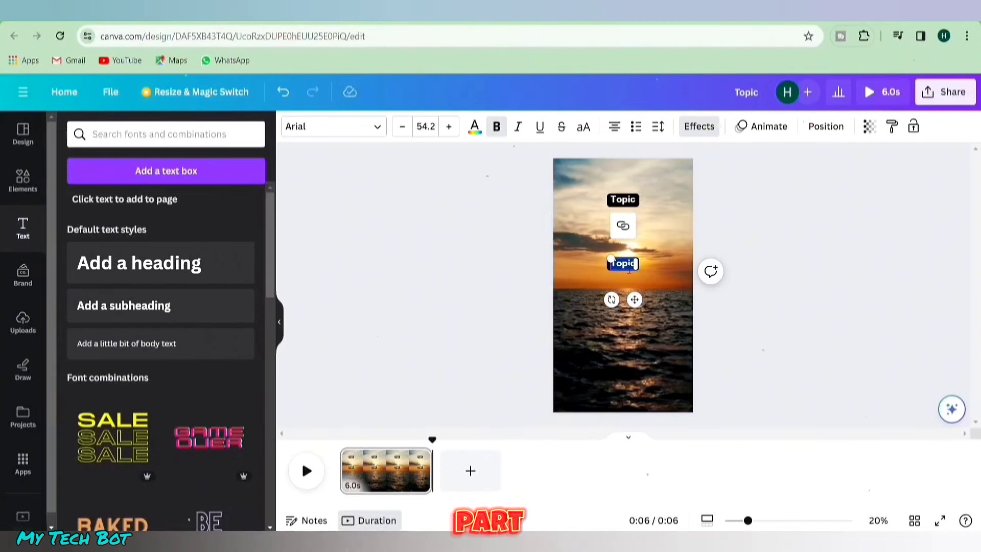
key(BackSpace)
text(Pa)
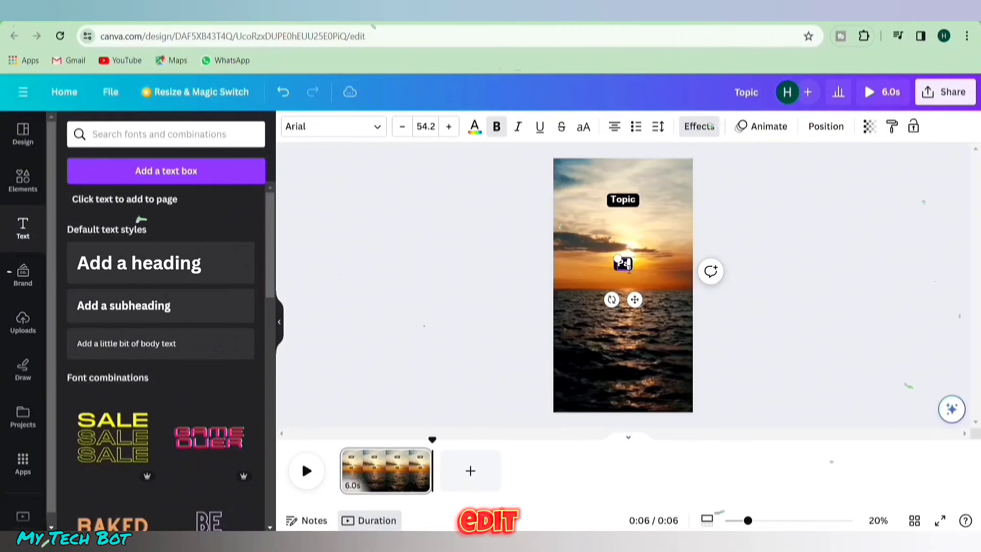
text(rt 1)
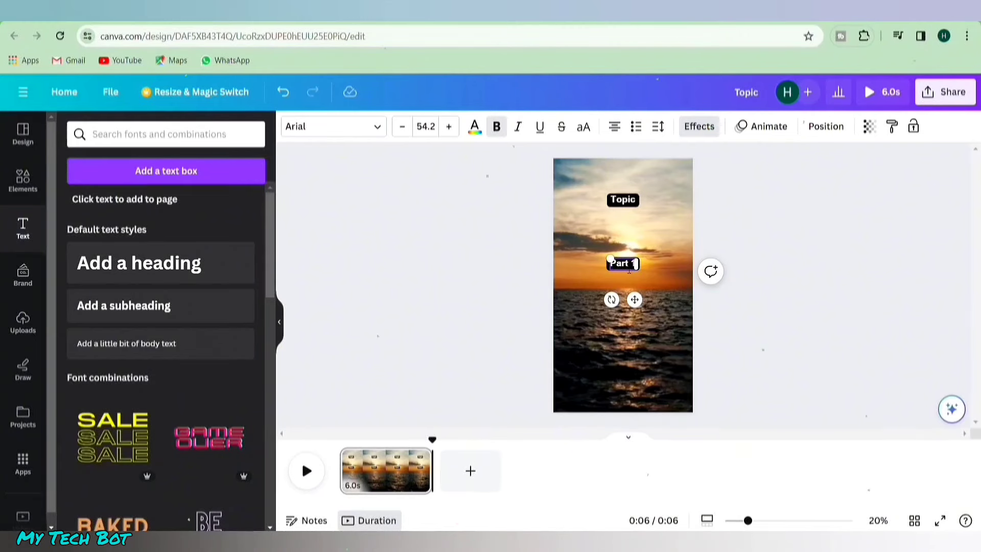
click(521, 256)
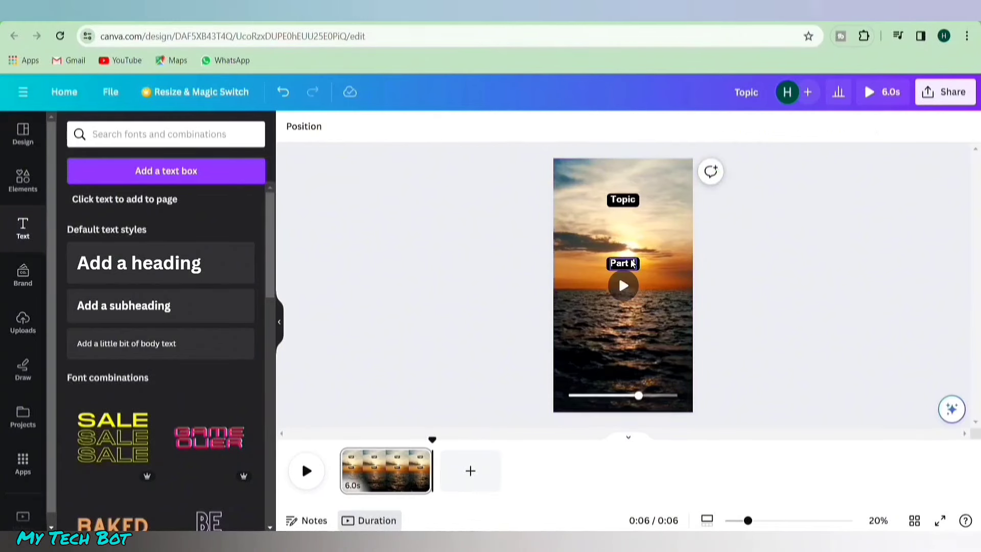
click(618, 271)
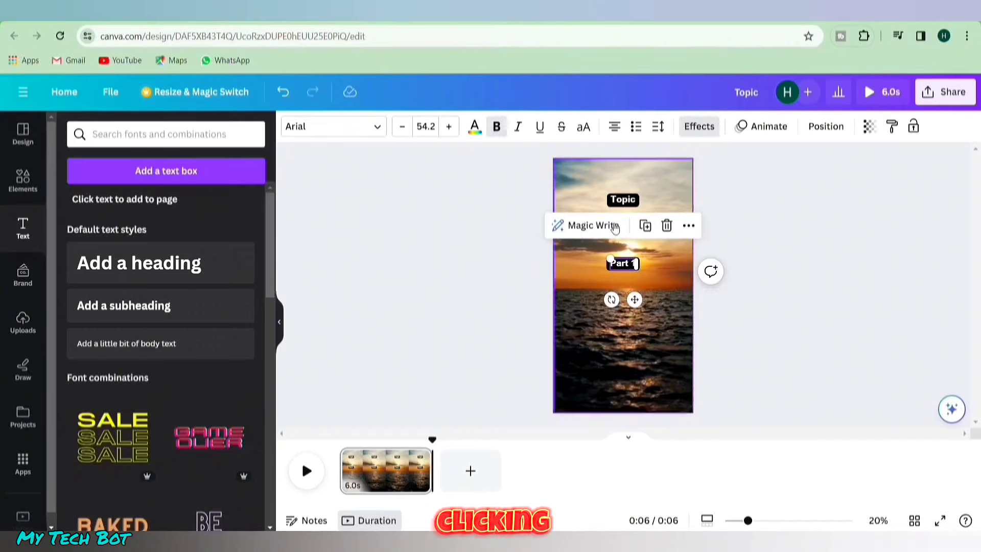
Replace Part 1's background effect with a black outline at thickness 96.
click(700, 127)
click(94, 228)
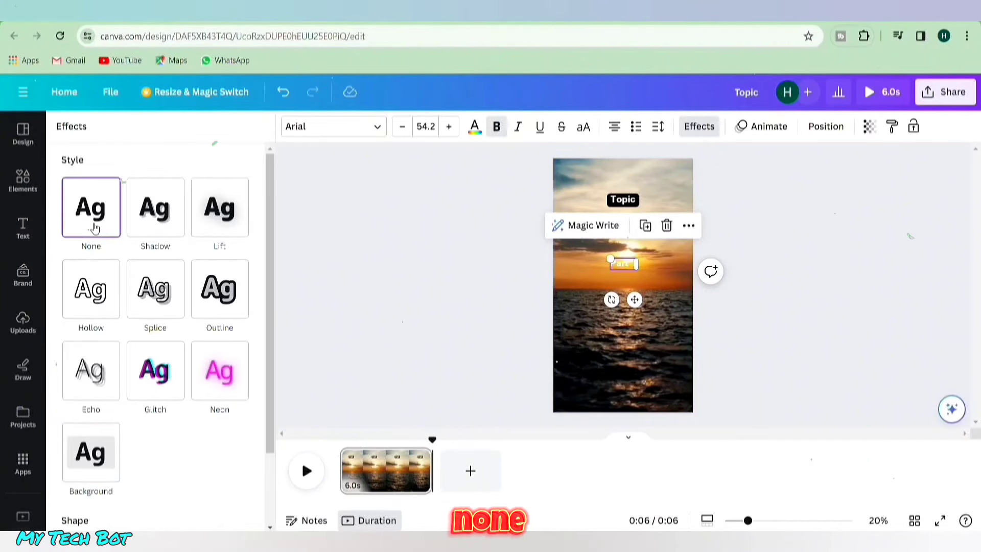
click(220, 309)
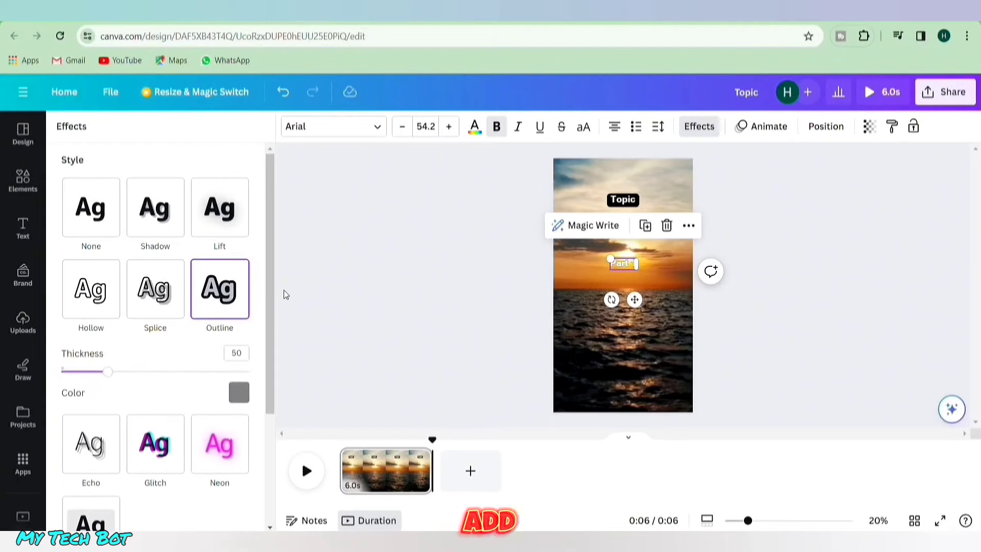
drag(271, 301, 274, 379)
click(241, 270)
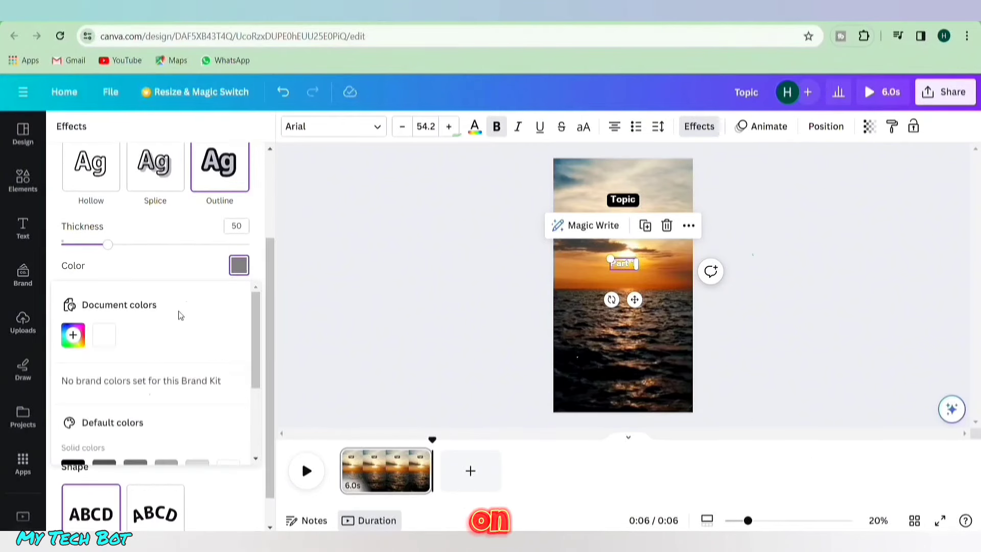
drag(257, 341, 254, 370)
click(73, 407)
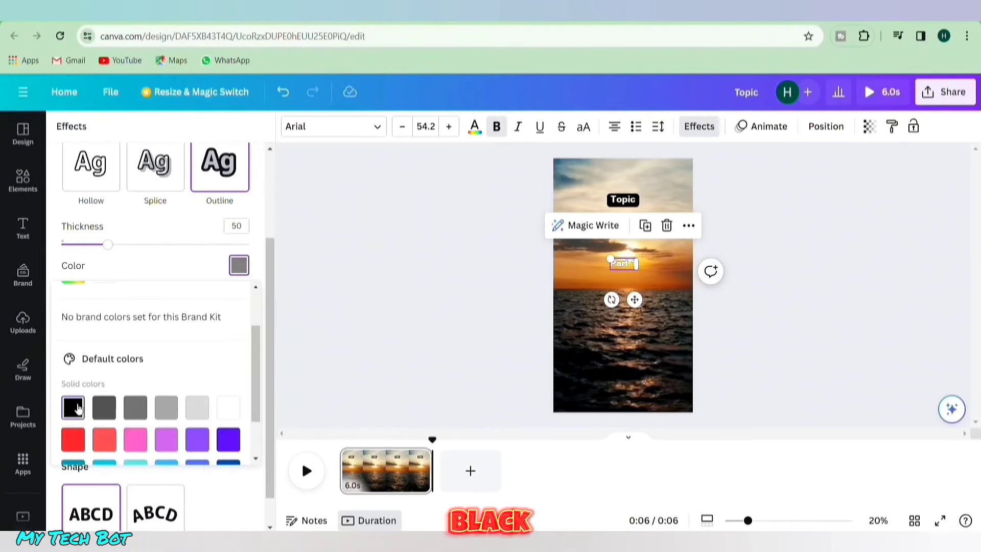
scroll(256, 333, up, 3)
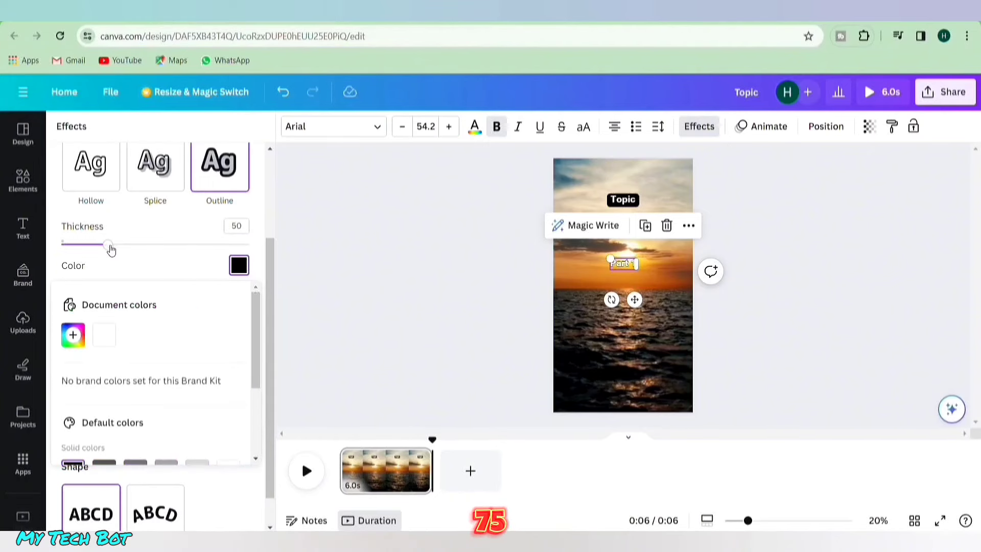
drag(108, 246, 152, 253)
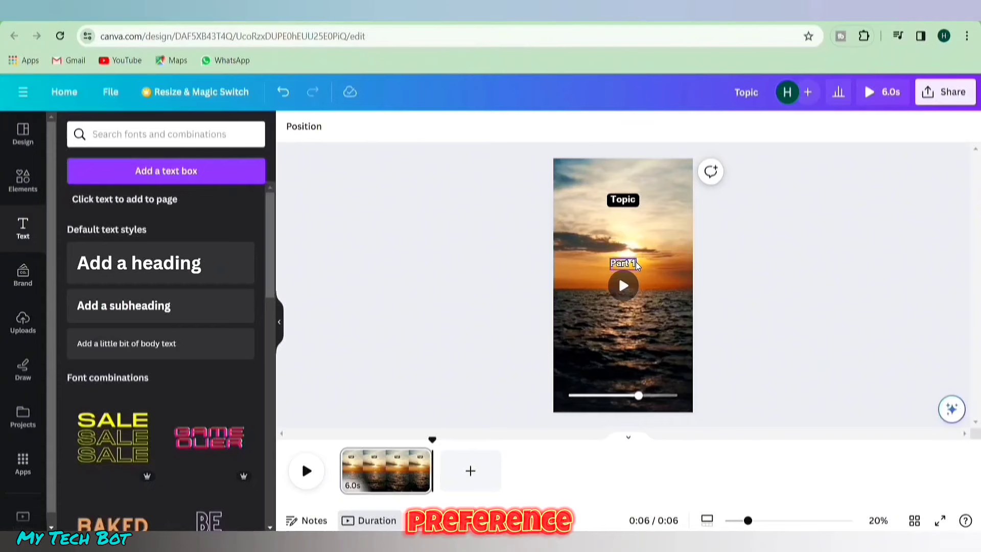
click(634, 264)
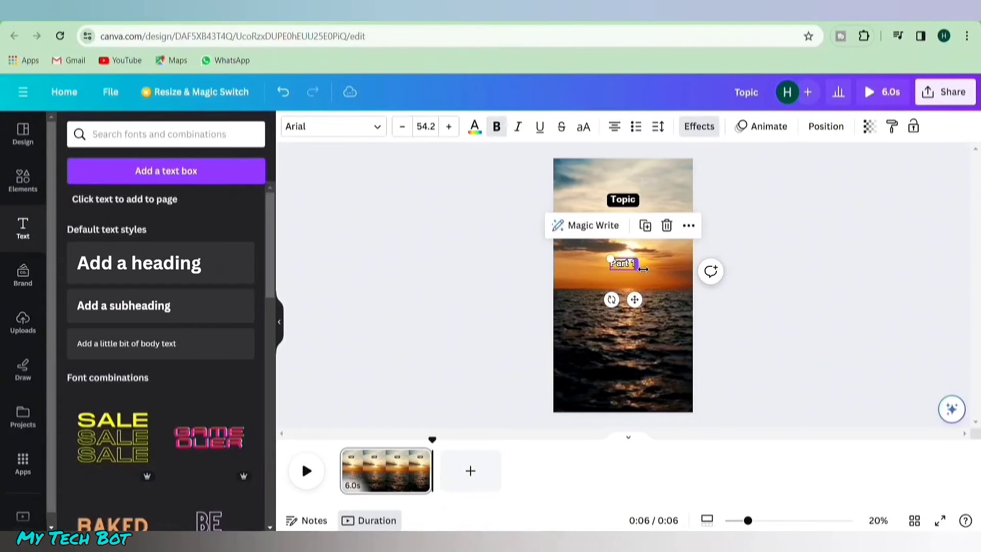
Duplicate Part 1 directly beneath it and change the copy to 'Part 2'.
right_click(638, 266)
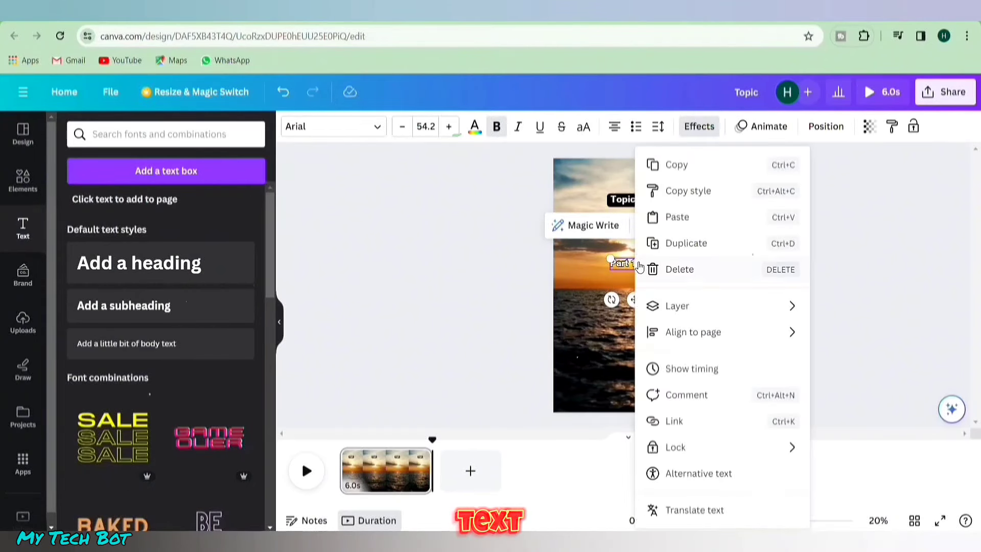
click(690, 247)
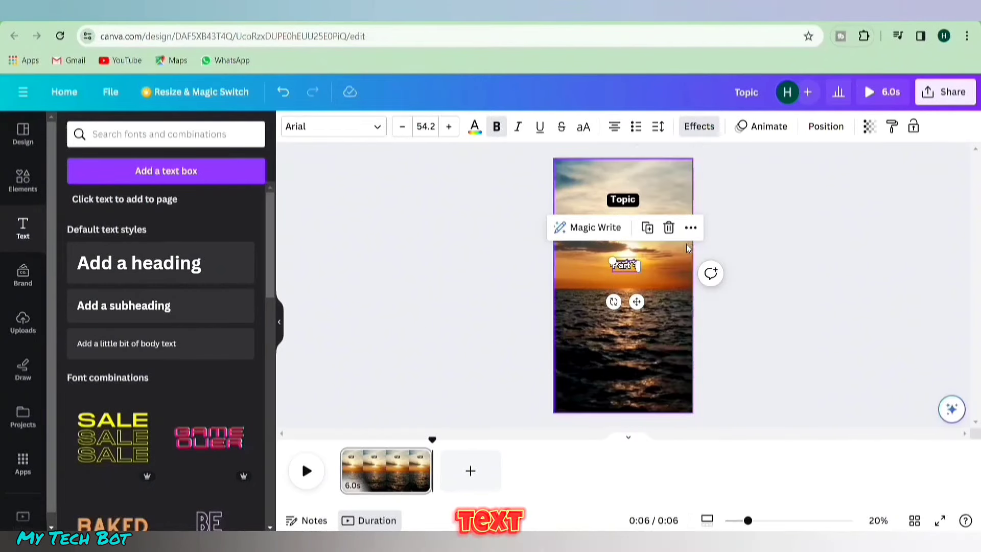
text(2)
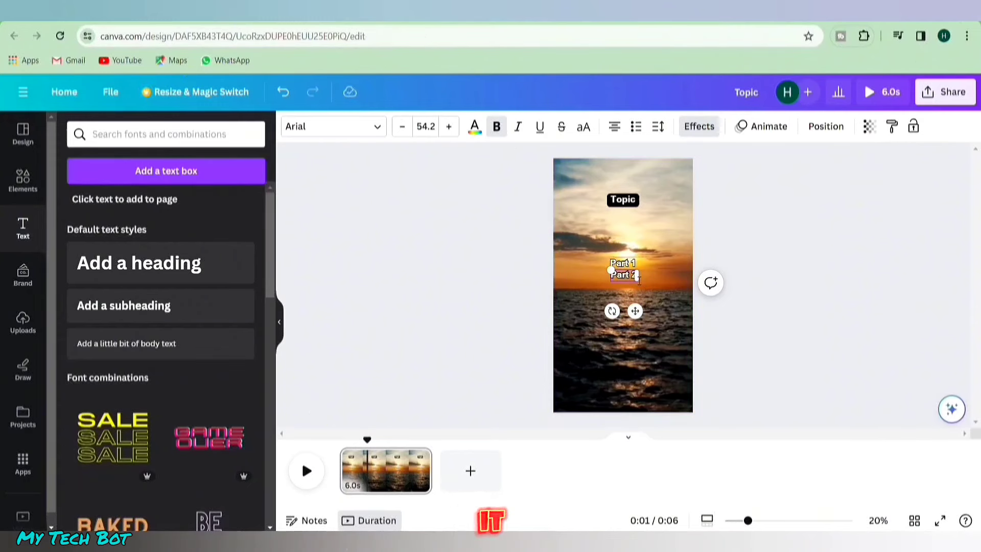
click(750, 314)
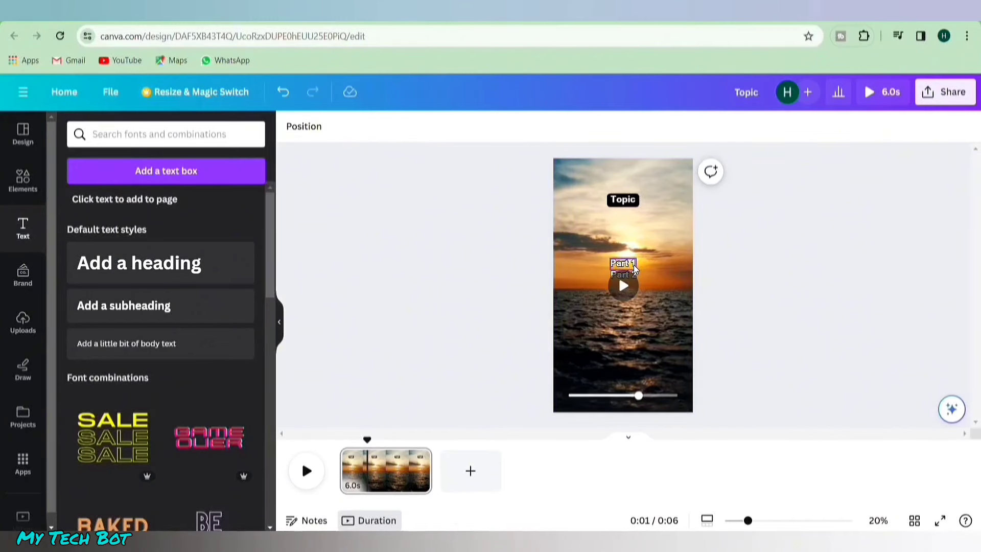
Widen the Part 1 and Part 2 text boxes to span nearly the full frame width.
click(634, 268)
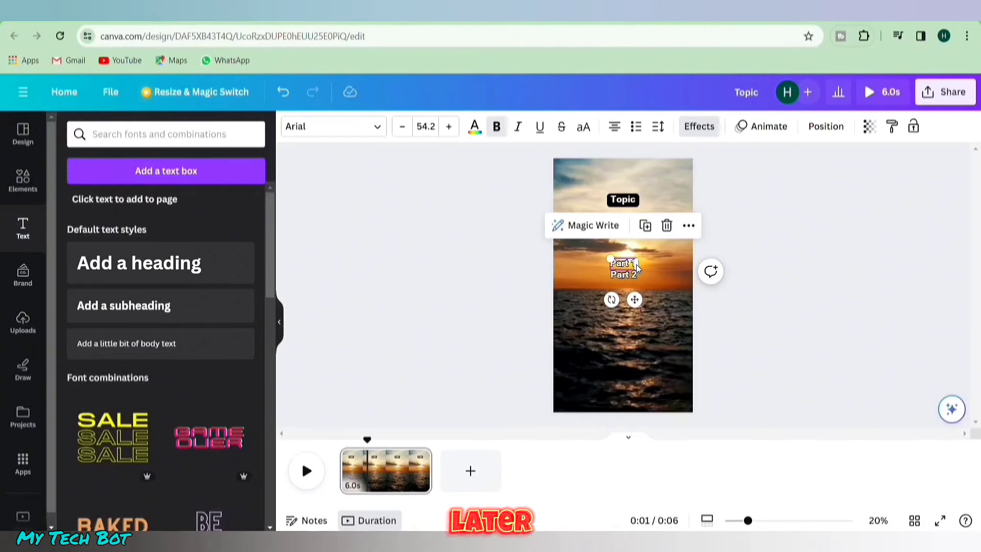
drag(646, 272, 687, 277)
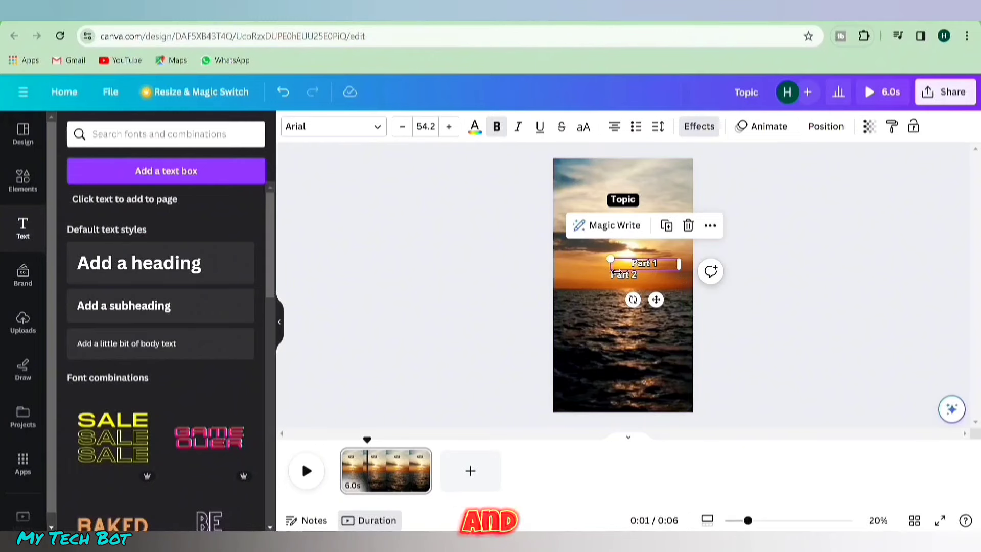
drag(617, 273, 575, 275)
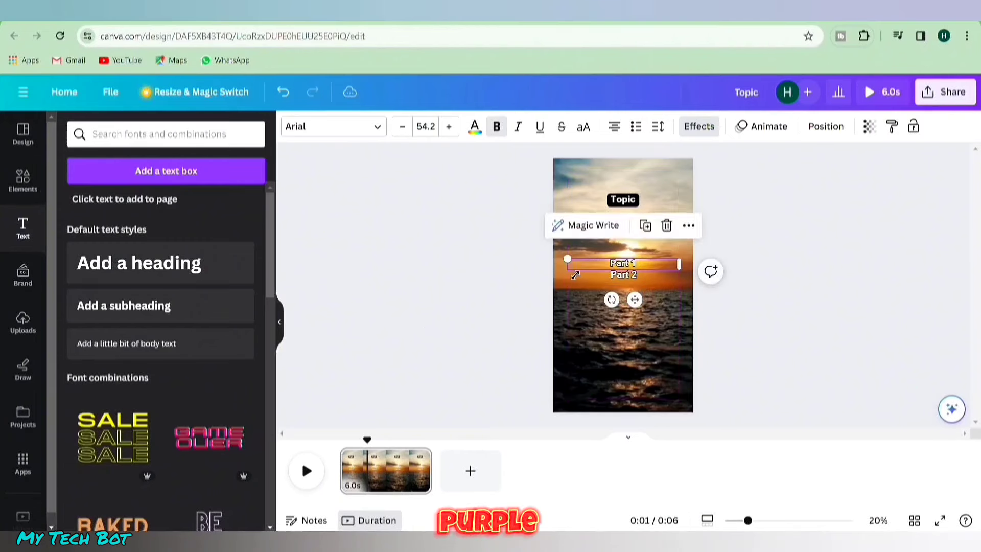
click(633, 275)
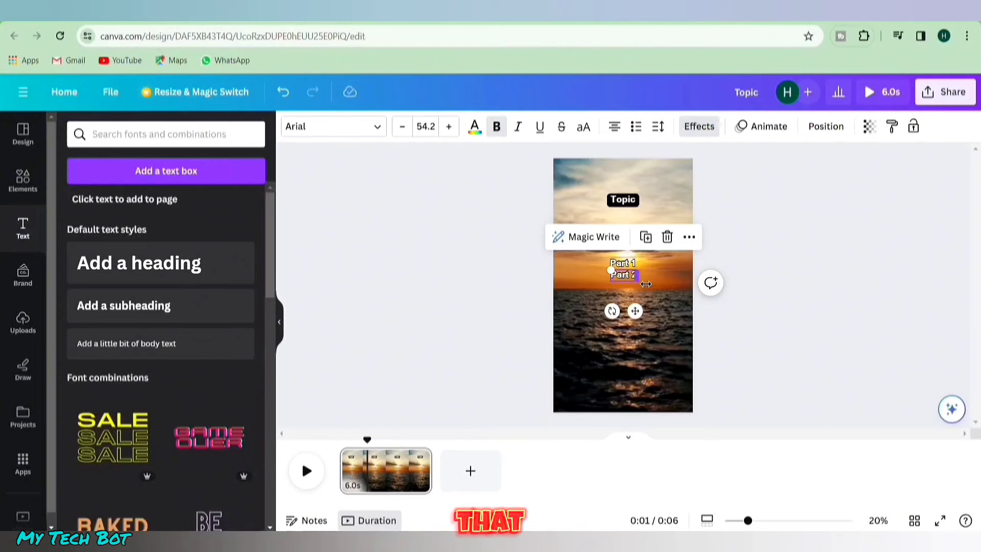
drag(645, 284, 687, 286)
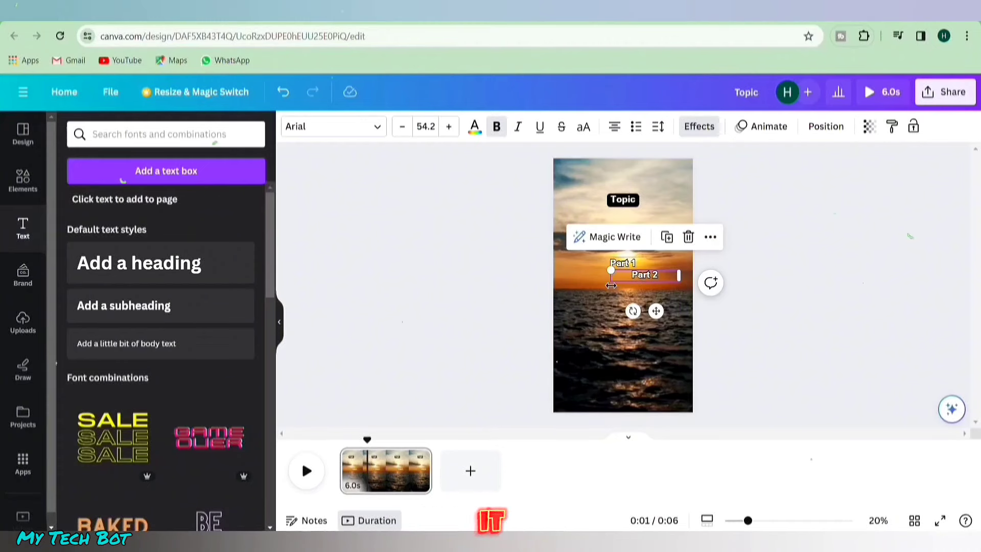
drag(611, 285, 576, 289)
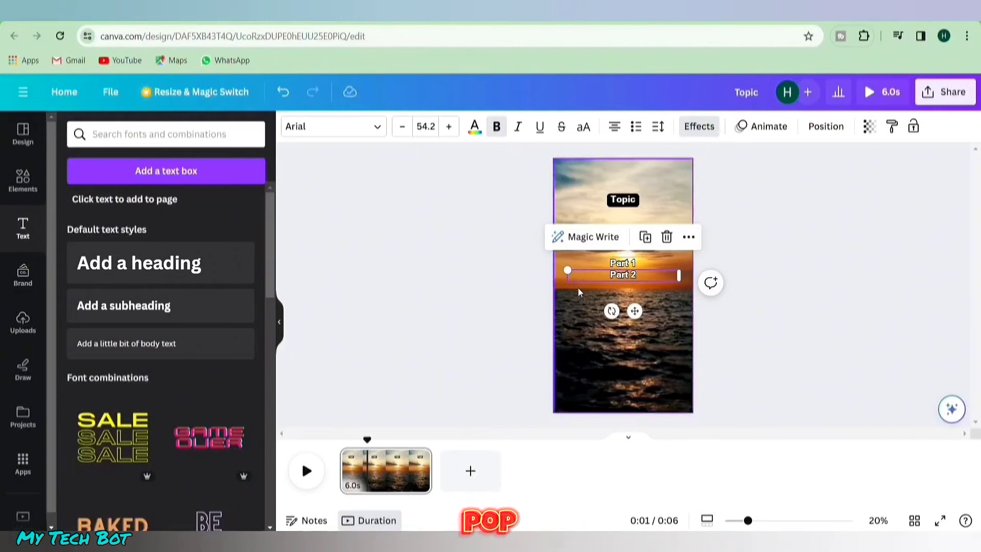
Shorten the Part 1 text so it shows only for about the first 3.5 seconds.
click(794, 320)
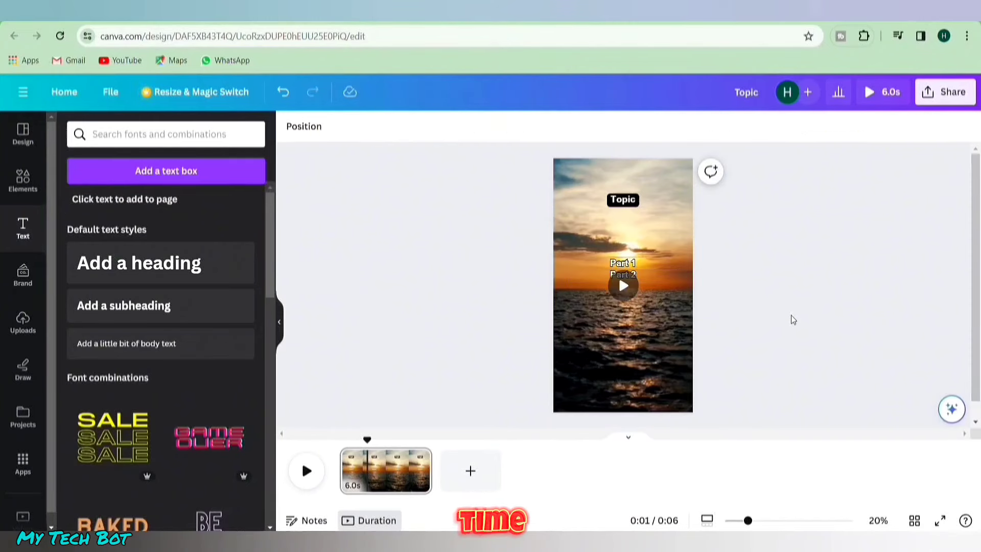
click(651, 264)
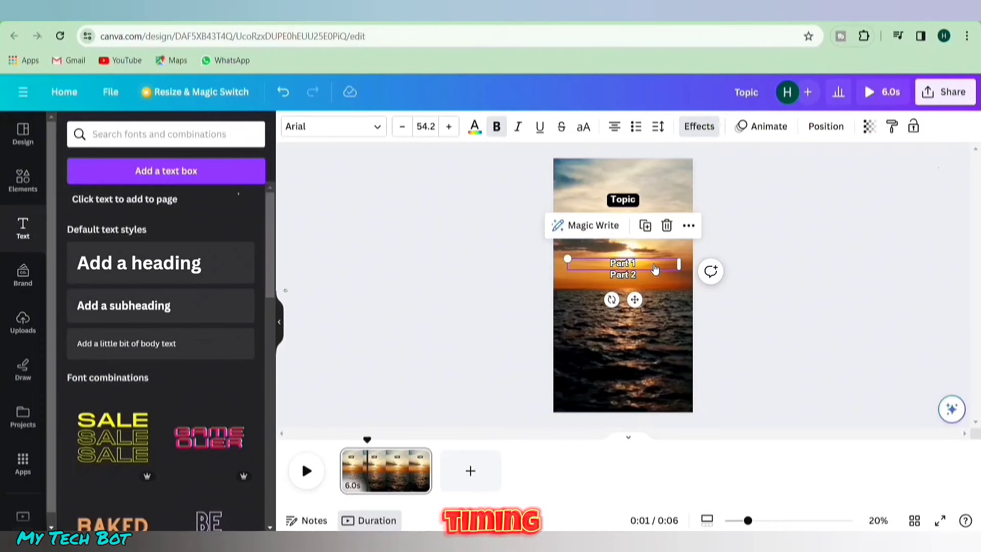
right_click(652, 264)
click(717, 370)
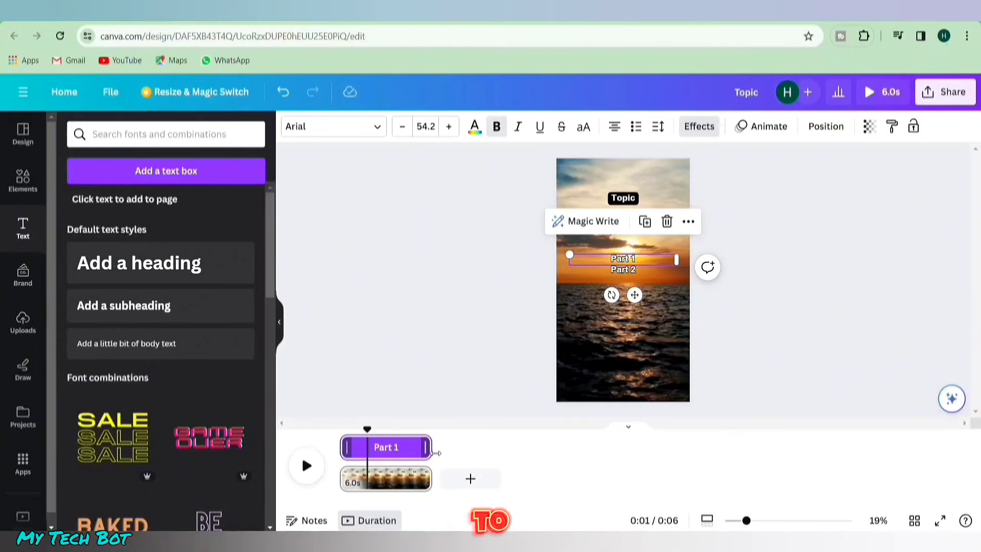
drag(433, 452, 397, 461)
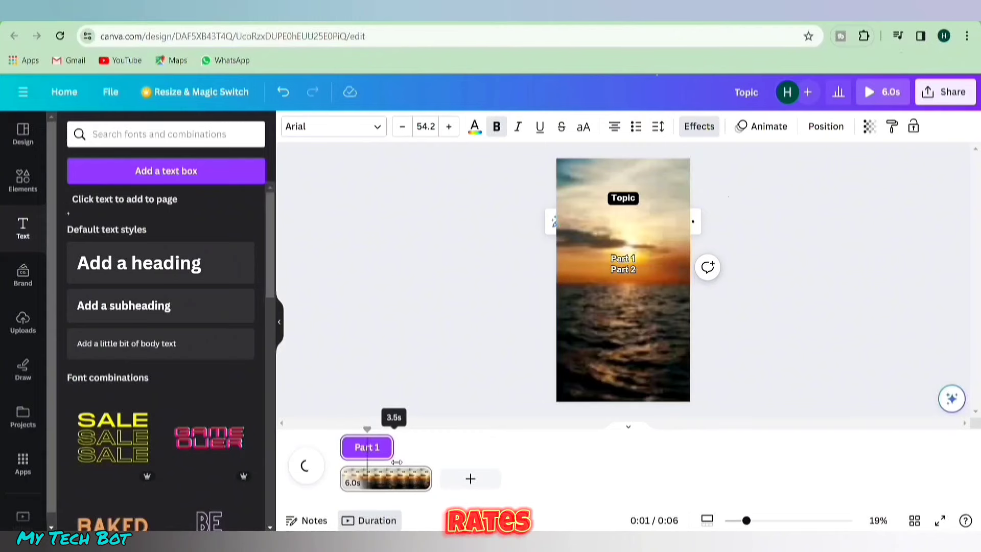
drag(397, 463, 397, 464)
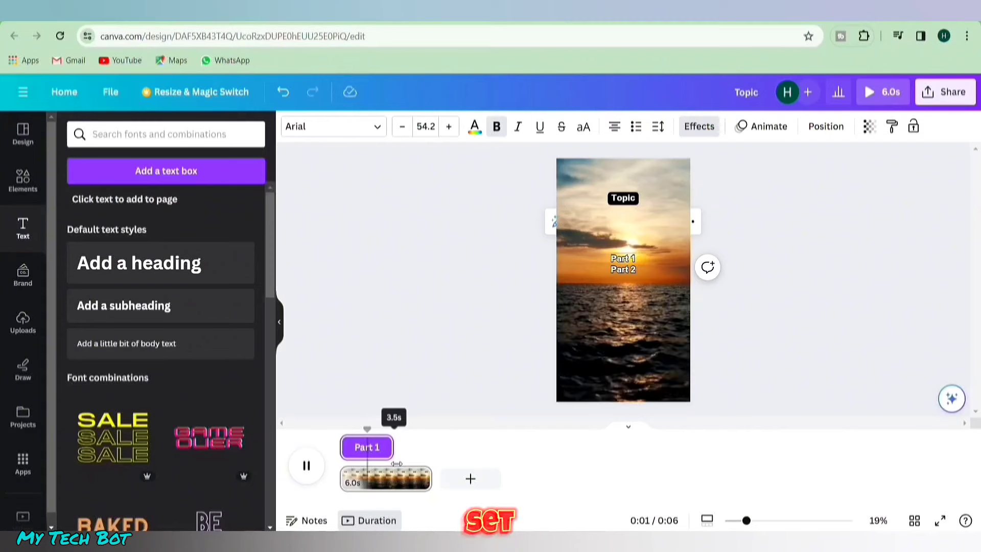
Trim the Part 2 text to start at 3.5s, filling the final 3.5 seconds.
click(394, 464)
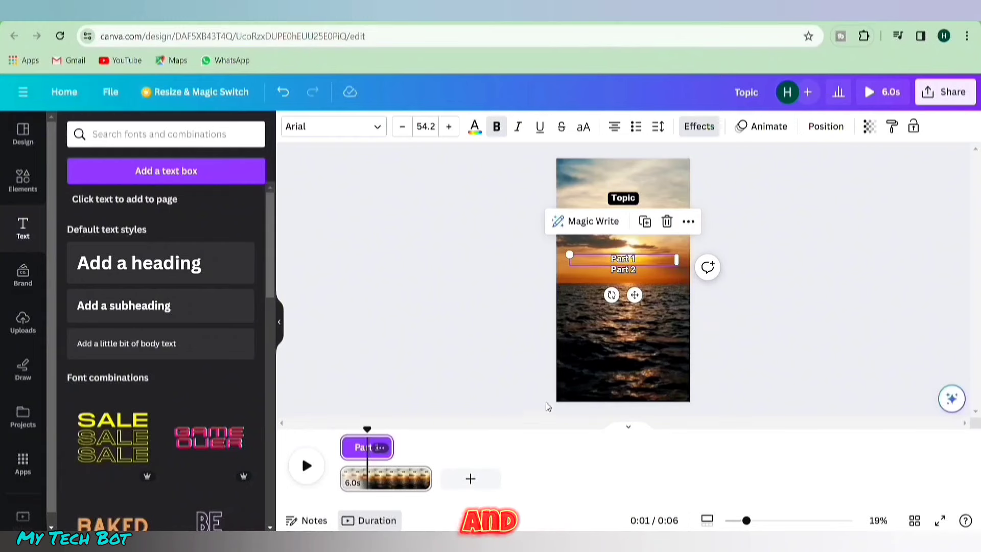
click(658, 274)
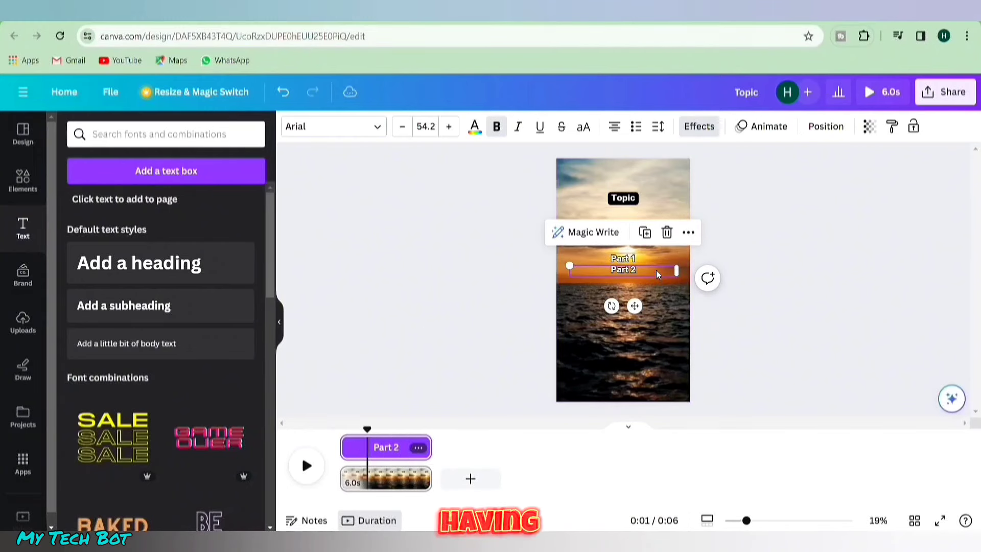
drag(348, 449, 387, 457)
click(458, 325)
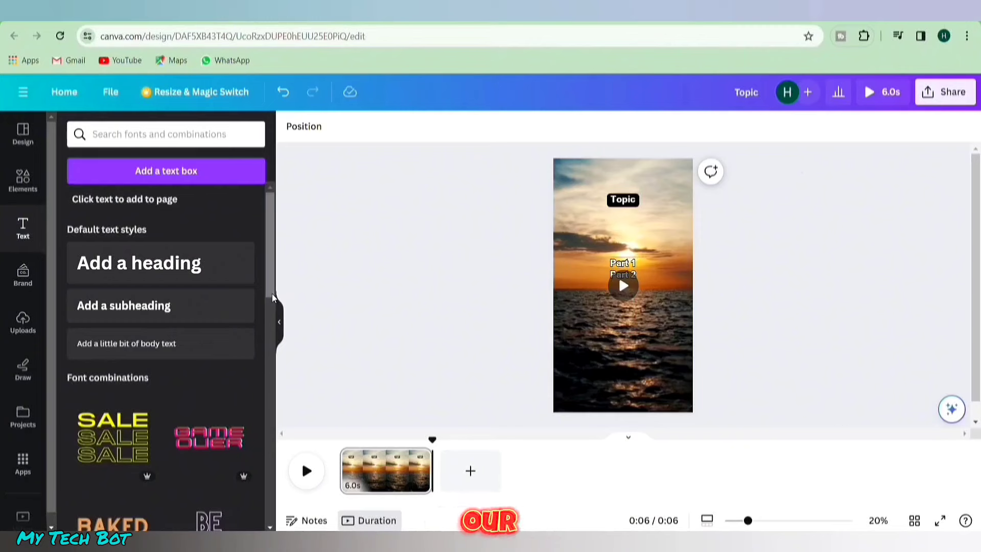
Launch Bulk create from the Apps panel and choose to enter the data manually.
scroll(273, 298, down, 2)
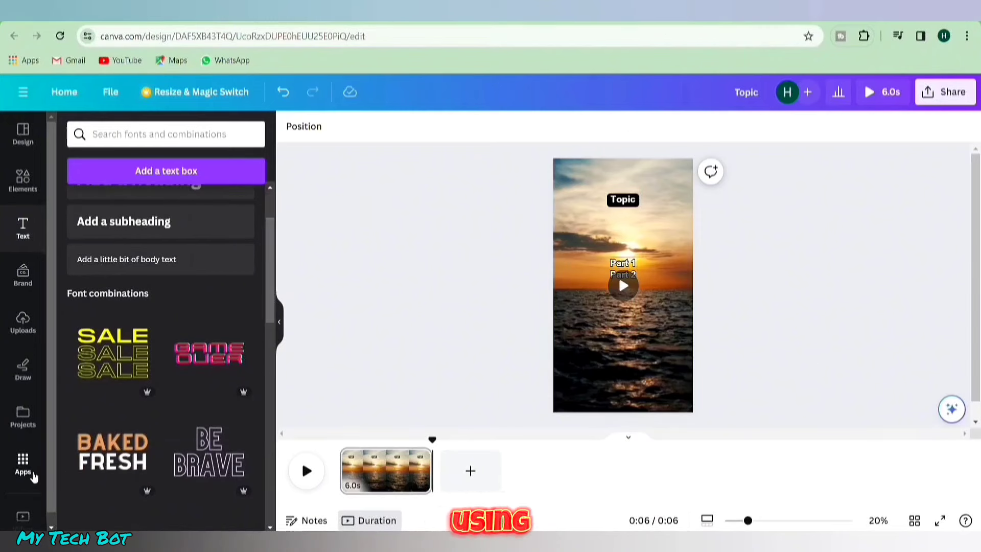
click(23, 465)
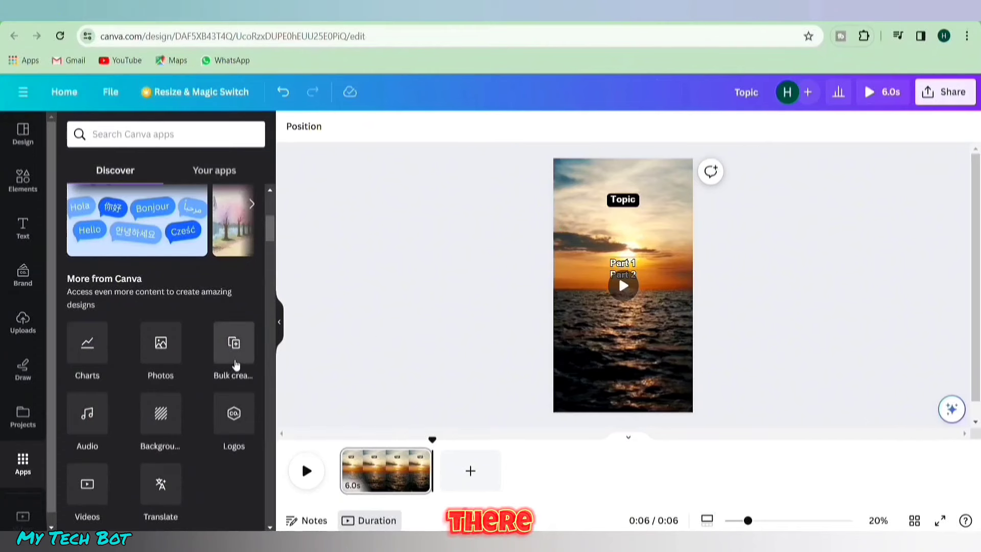
click(235, 362)
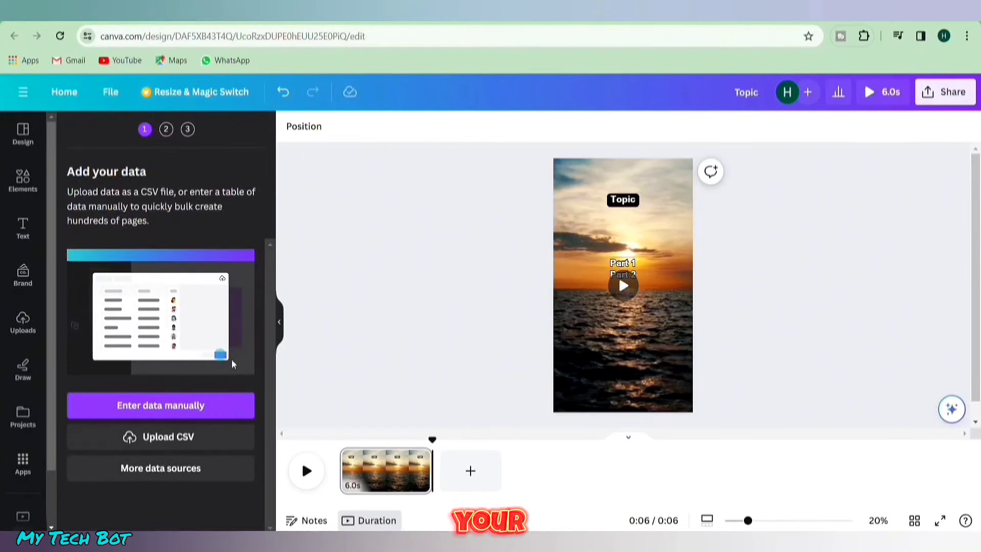
click(196, 414)
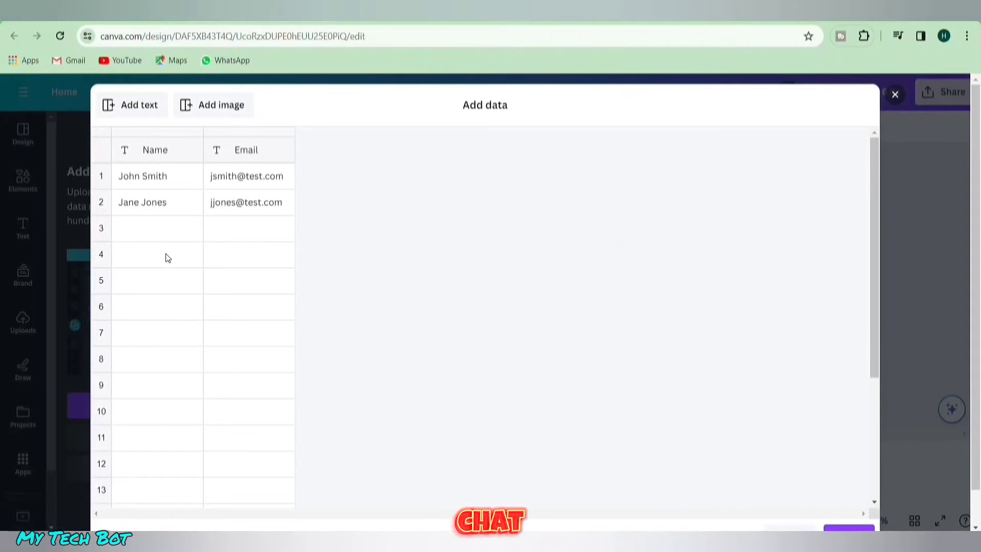
Paste the copied fact table over the sample Name and Email data, giving Topic, Part 1 and Part 2 columns.
click(128, 154)
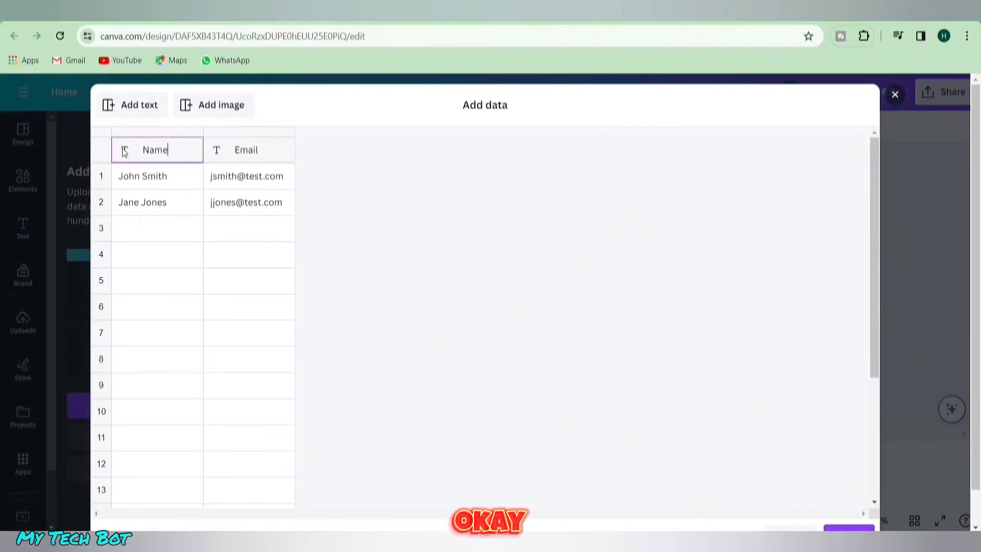
right_click(124, 153)
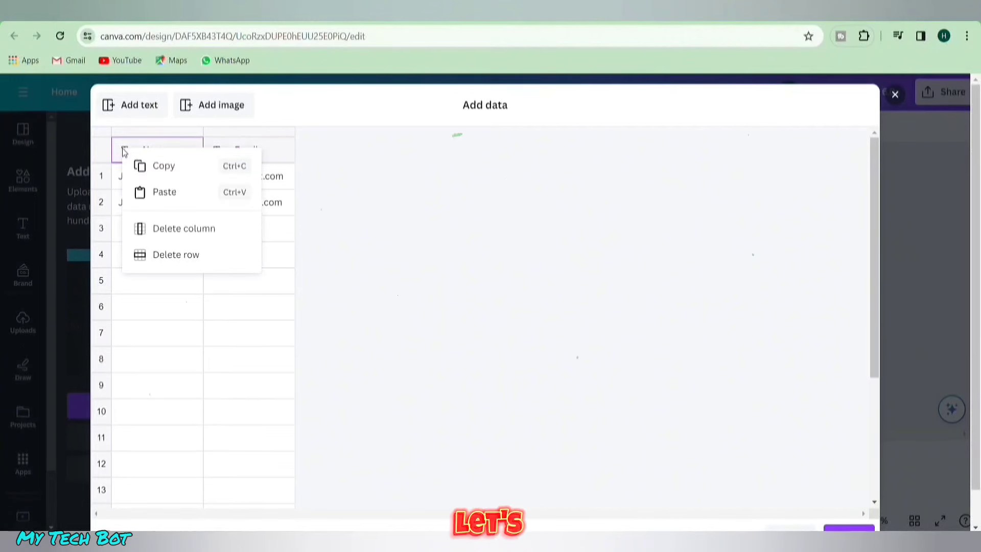
click(166, 193)
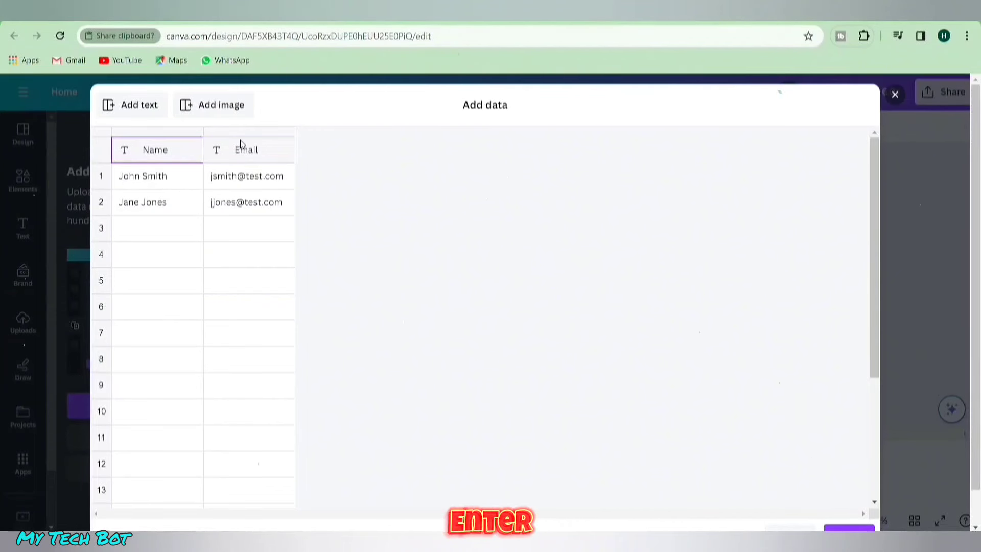
key(ctrl+v)
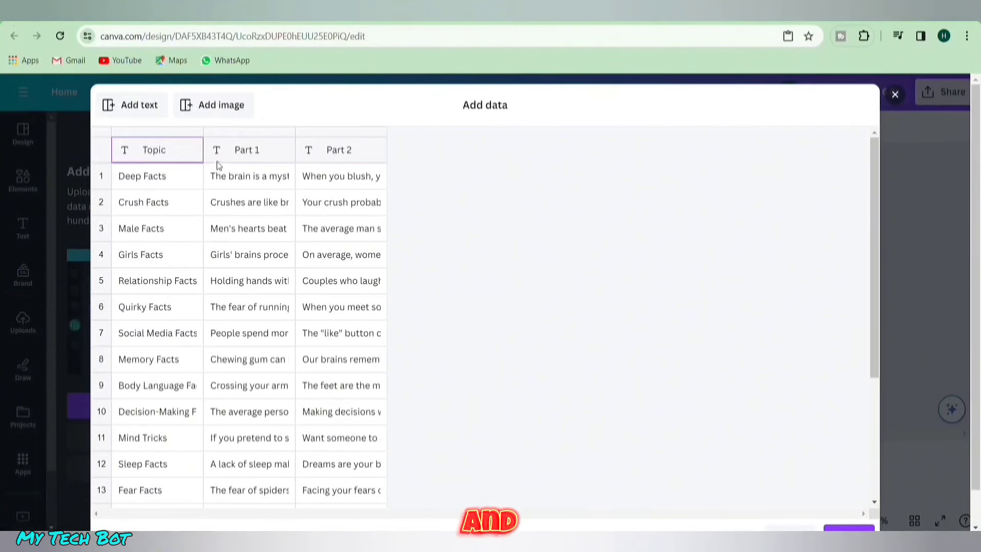
click(243, 153)
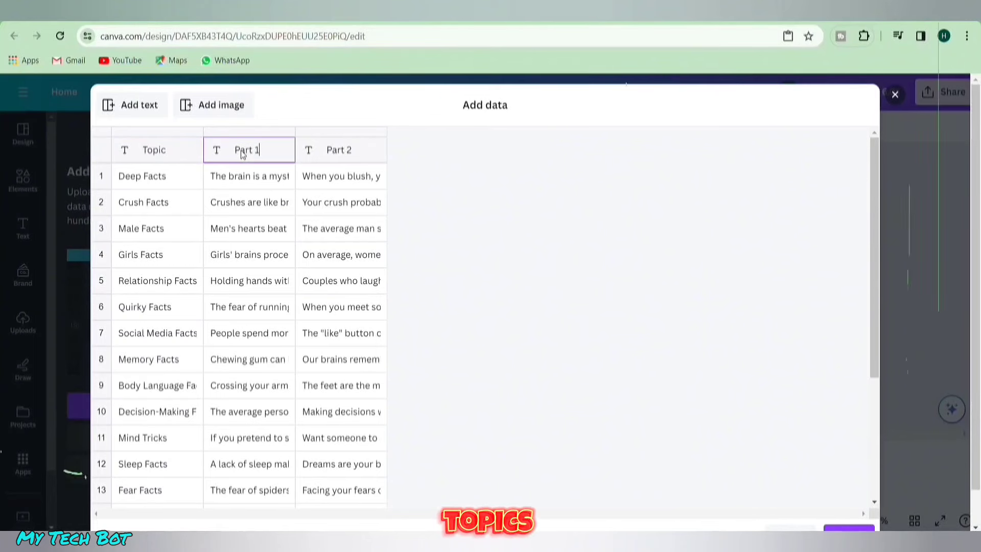
click(333, 155)
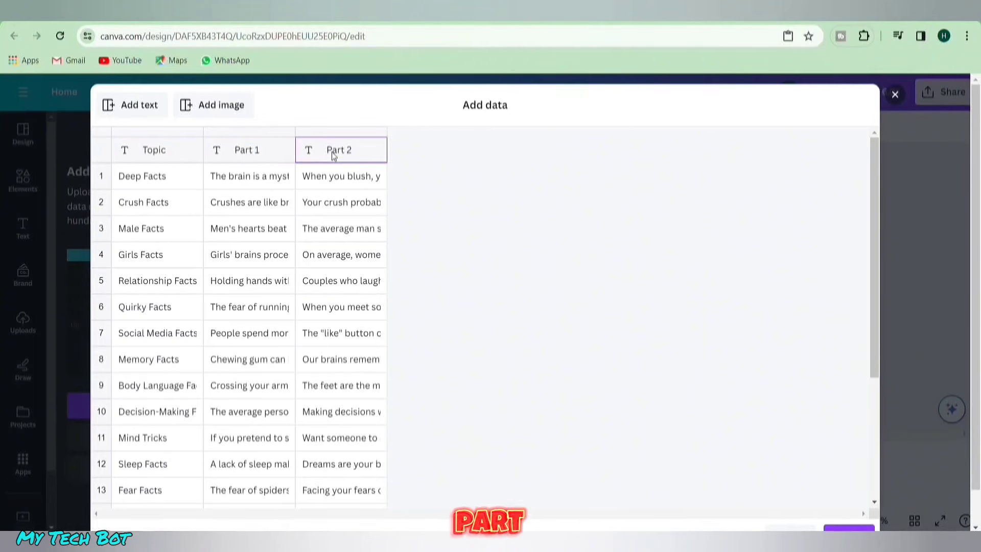
scroll(552, 225, down, 1)
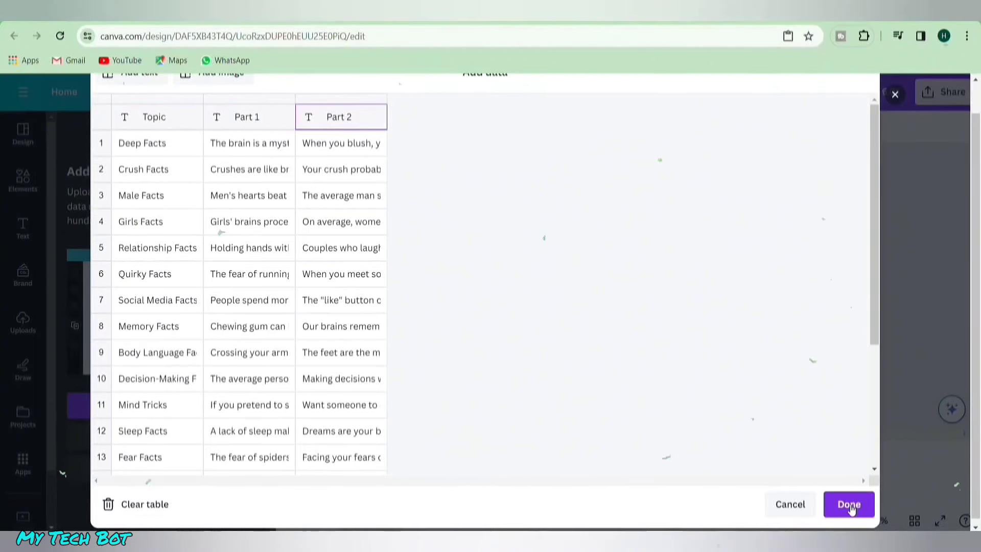
Close the data table and connect the Topic text to the Topic data field.
click(849, 505)
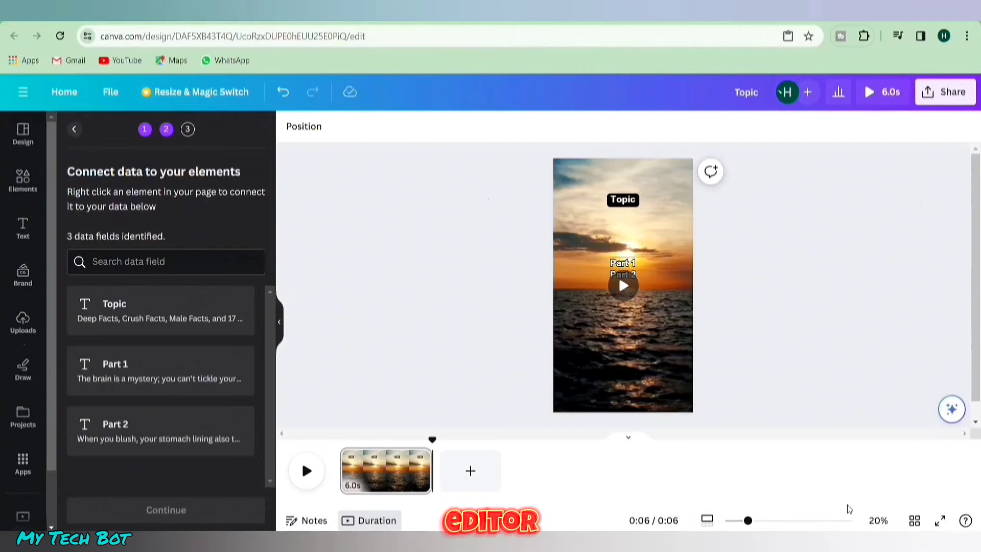
click(629, 205)
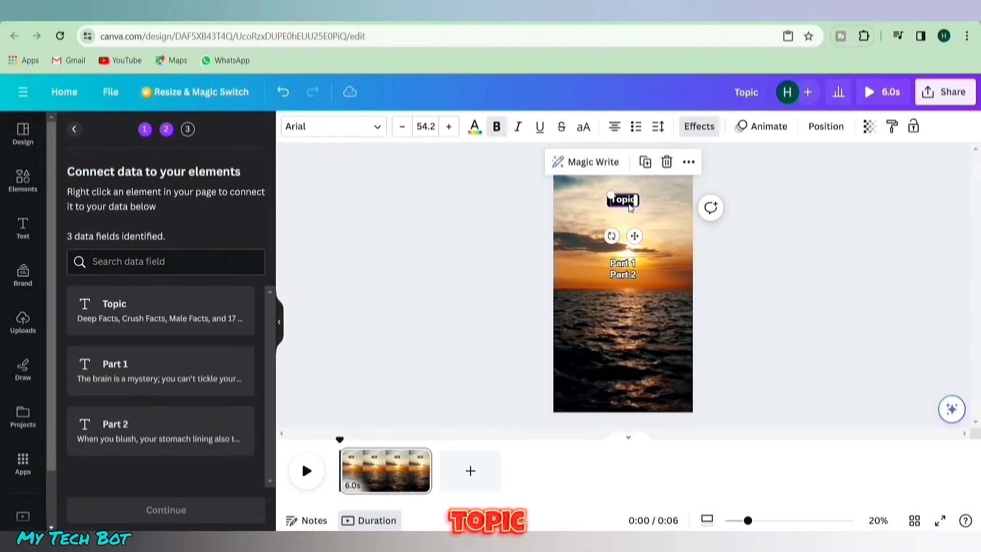
right_click(629, 205)
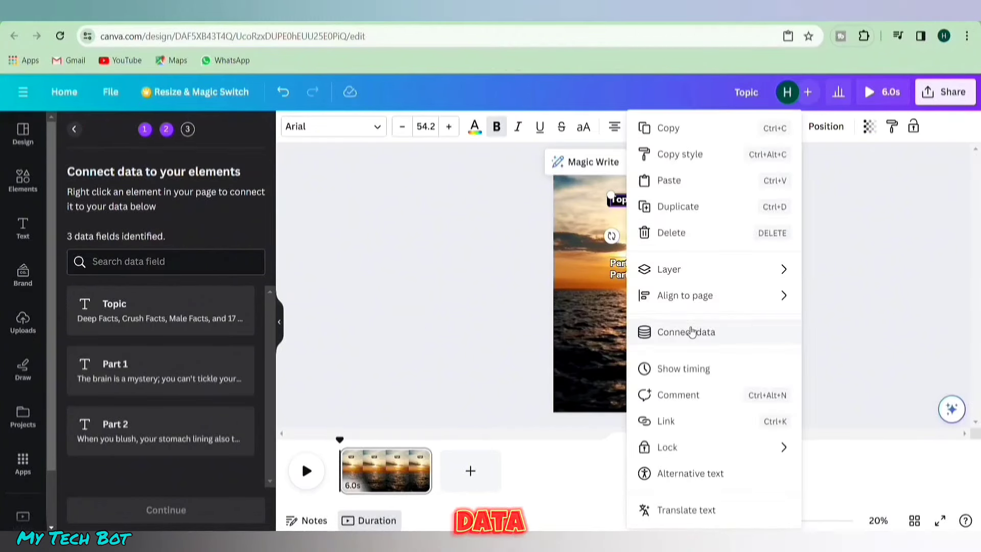
click(691, 332)
click(674, 287)
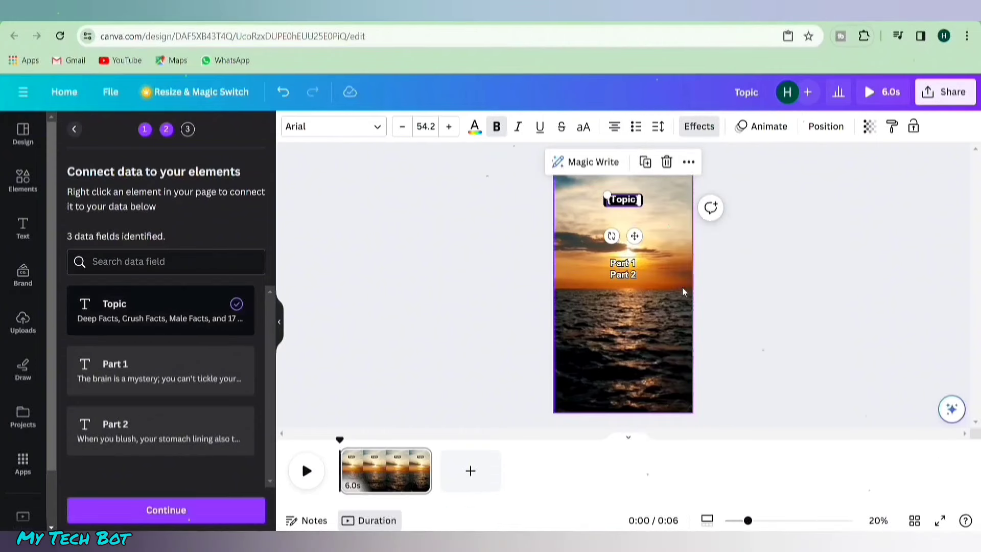
click(518, 320)
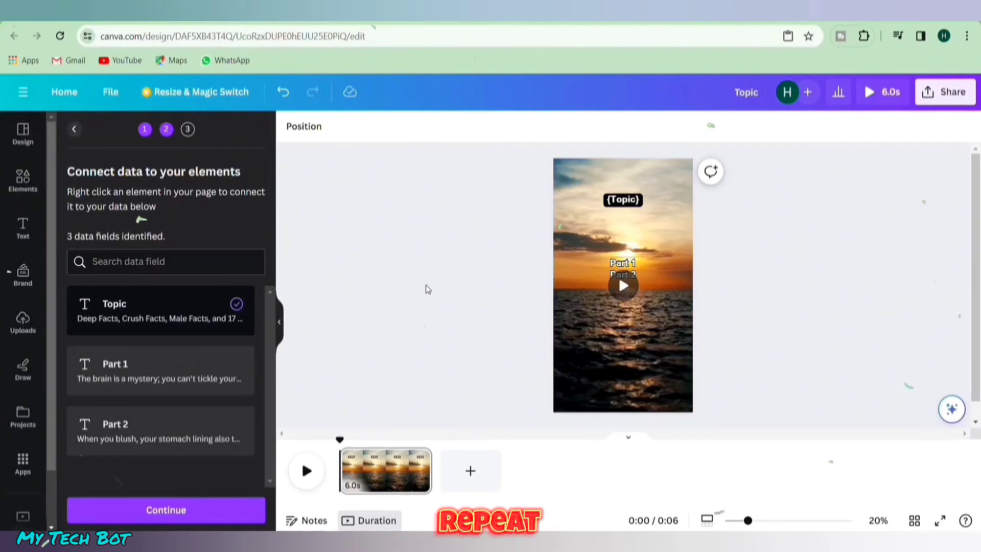
Connect the first fact line to Part 1 and the second fact line to Part 2.
right_click(623, 264)
click(707, 332)
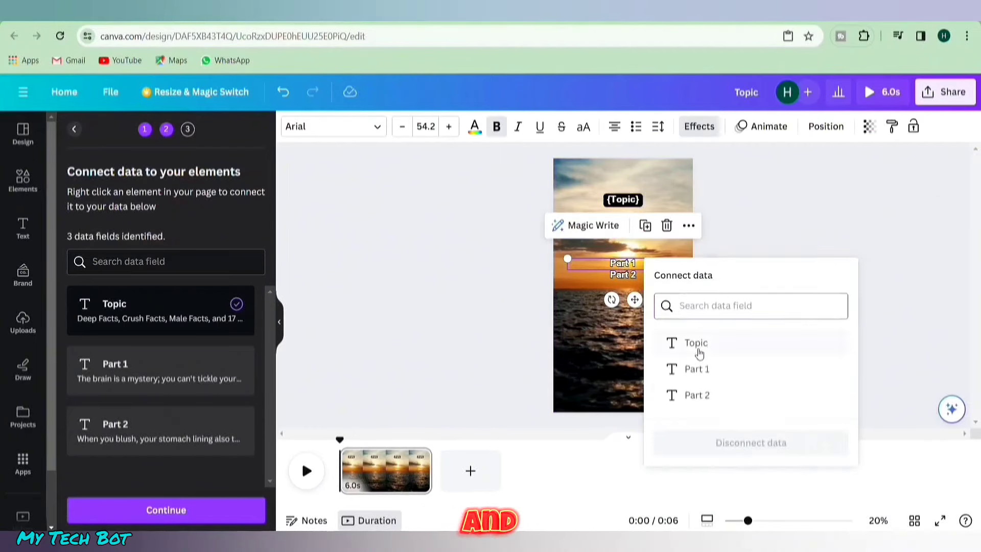
click(698, 370)
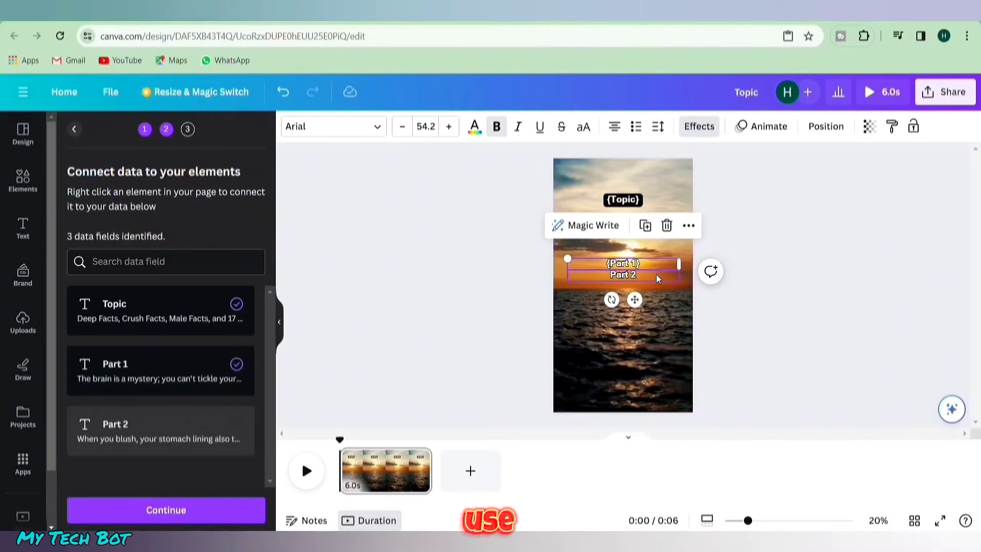
click(623, 275)
right_click(655, 275)
click(714, 332)
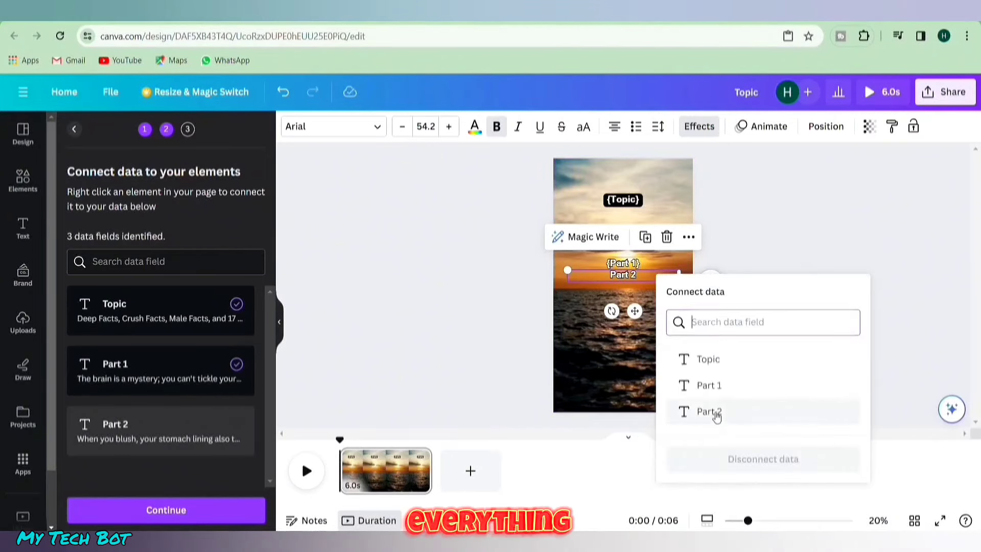
click(713, 412)
drag(635, 308, 642, 303)
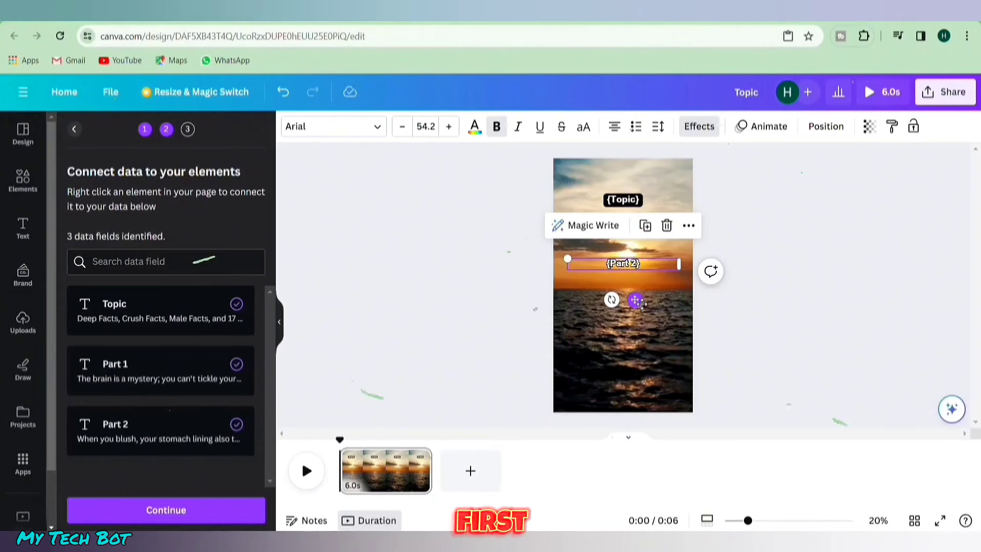
Apply the data rows and generate 20 sunset fact video designs.
click(494, 318)
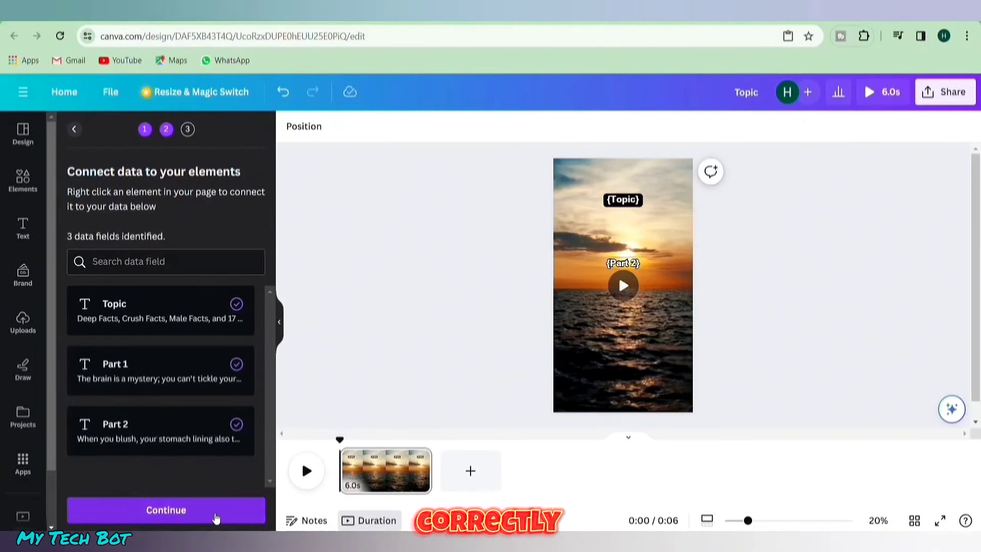
click(216, 511)
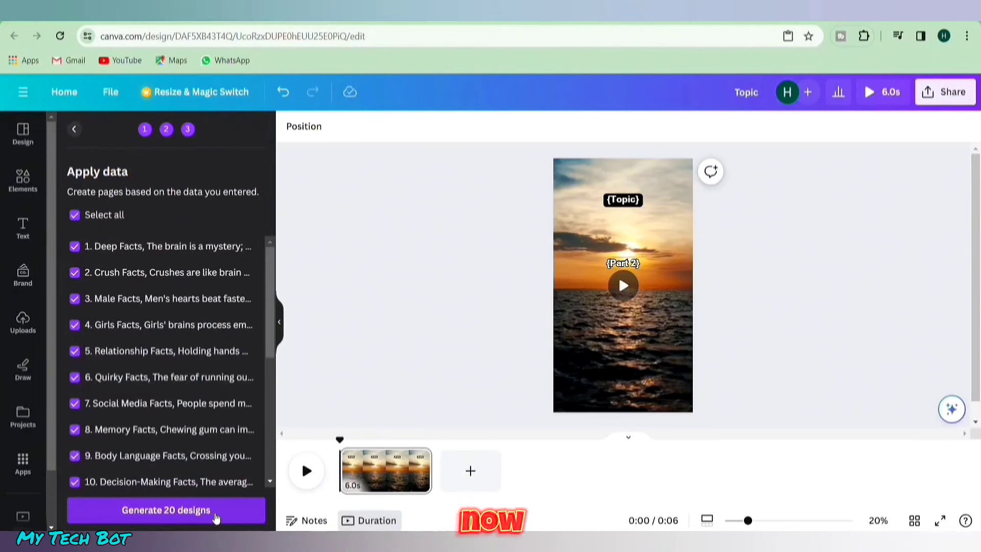
click(216, 514)
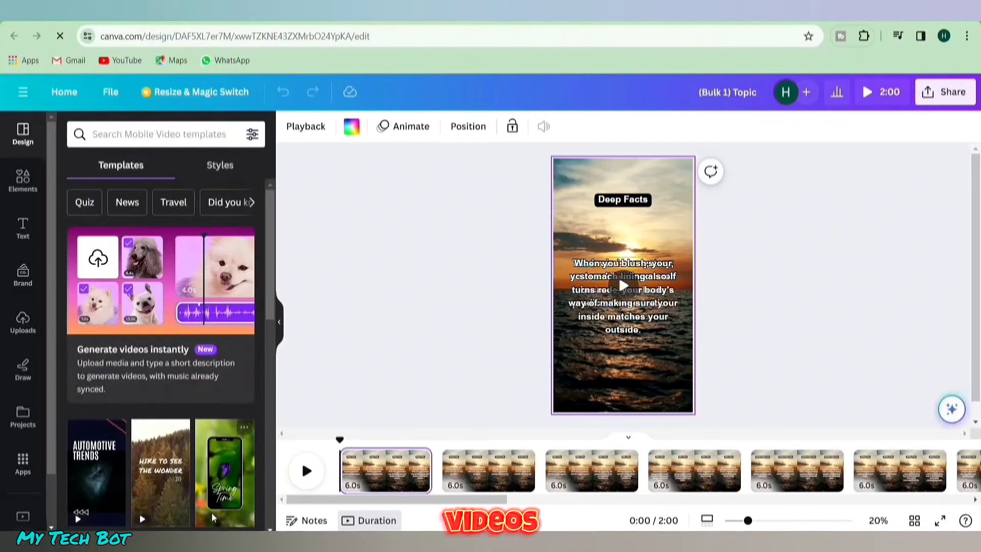
Download all 20 pages as separate MP4 video files.
click(949, 94)
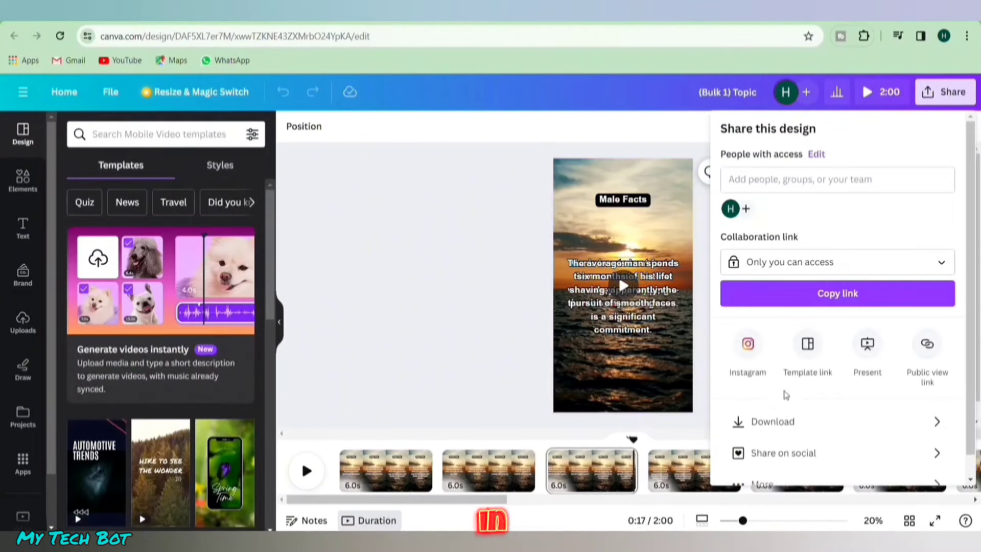
click(784, 421)
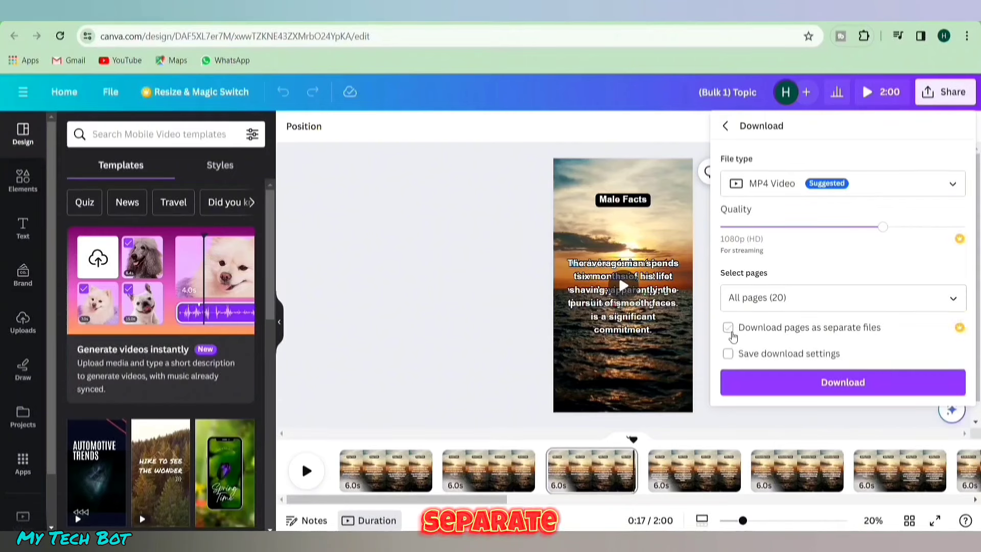
click(729, 329)
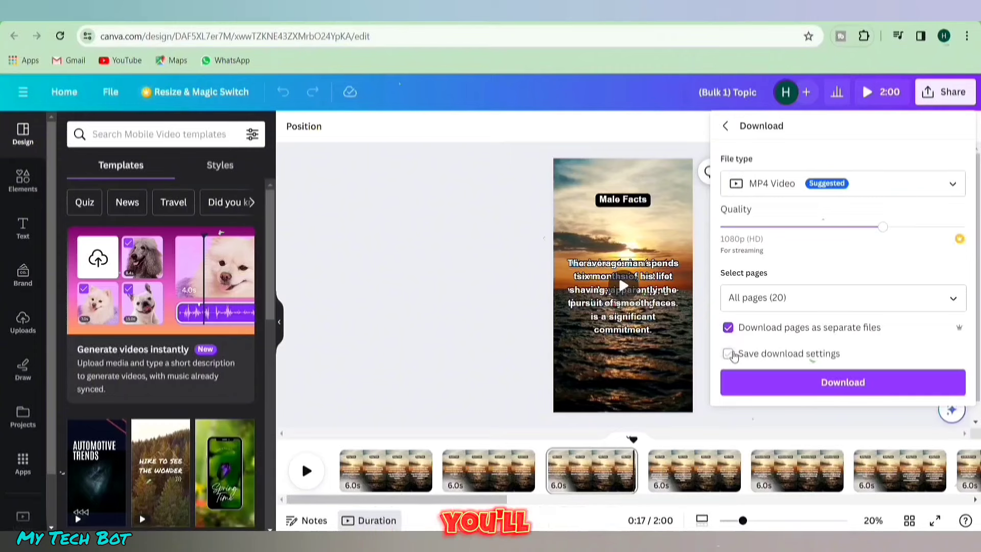
click(844, 383)
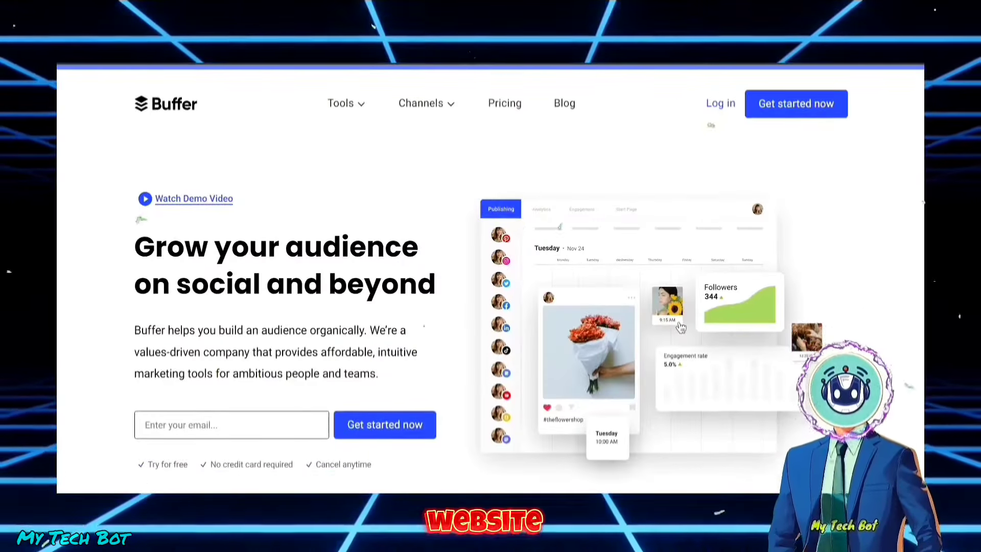
scroll(681, 317, down, 5)
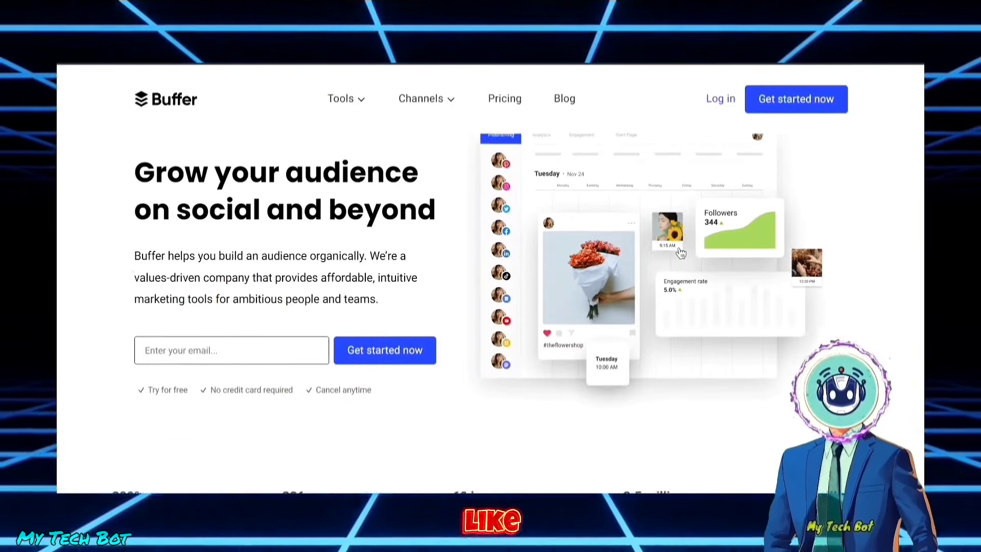
scroll(491, 306, down, 6)
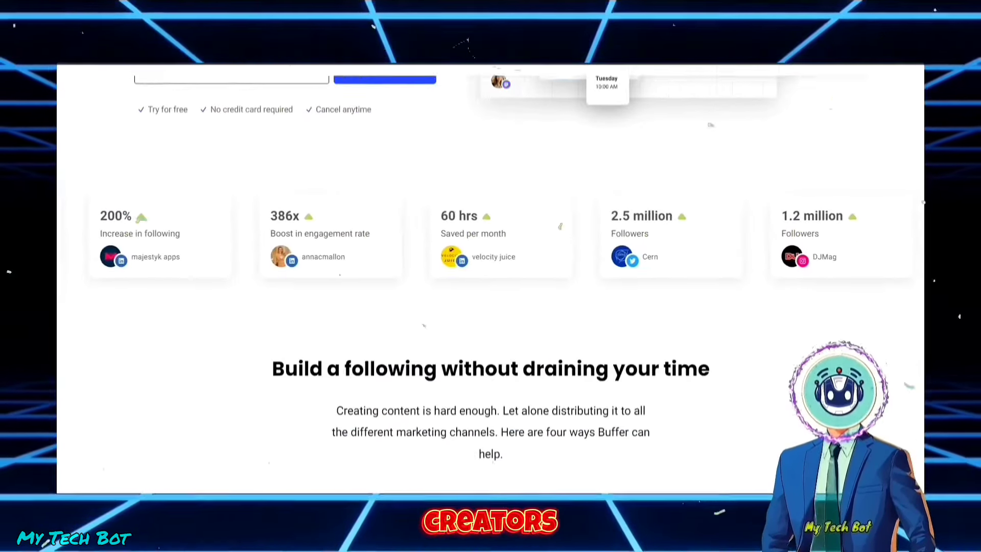
scroll(491, 279, down, 6)
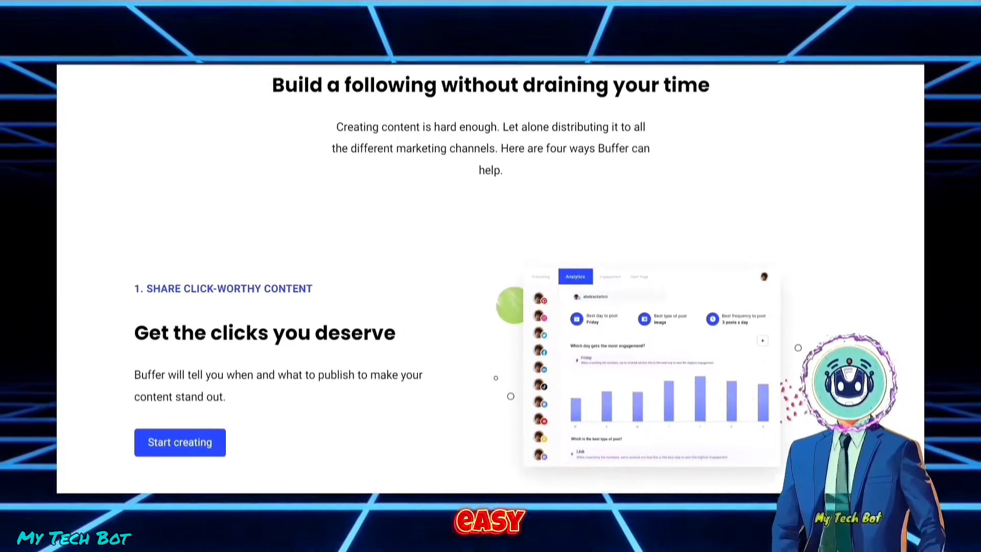
scroll(490, 279, down, 6)
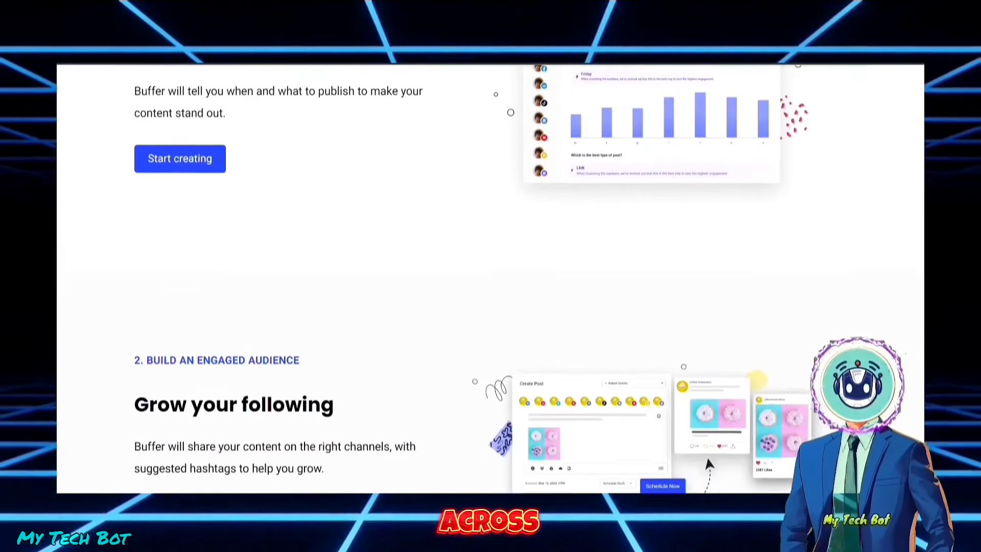
scroll(490, 278, down, 6)
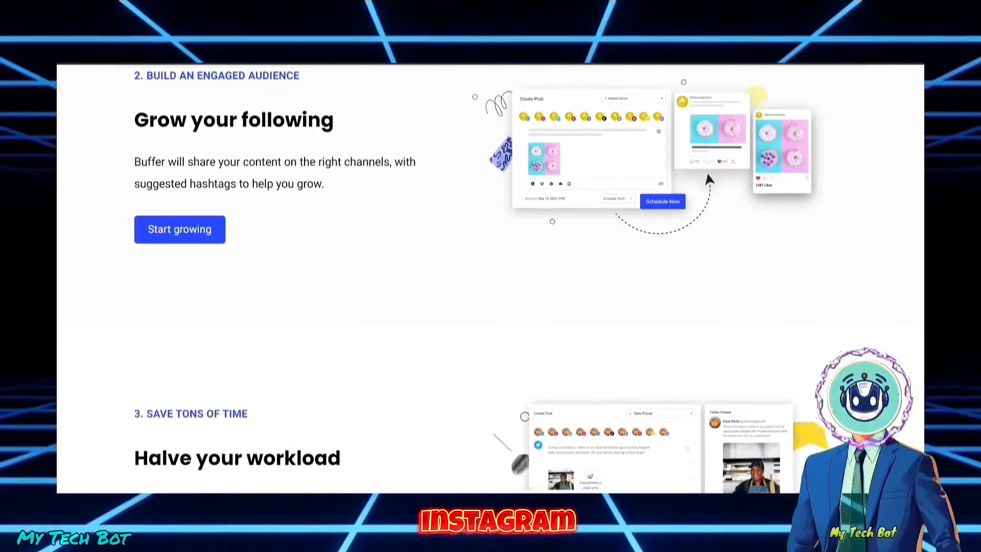
scroll(490, 279, down, 6)
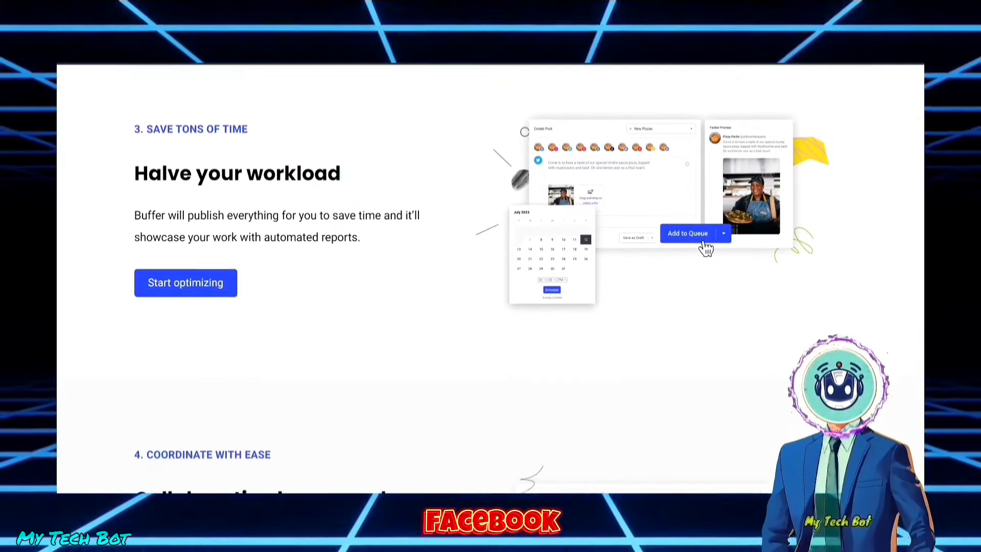
scroll(491, 279, down, 6)
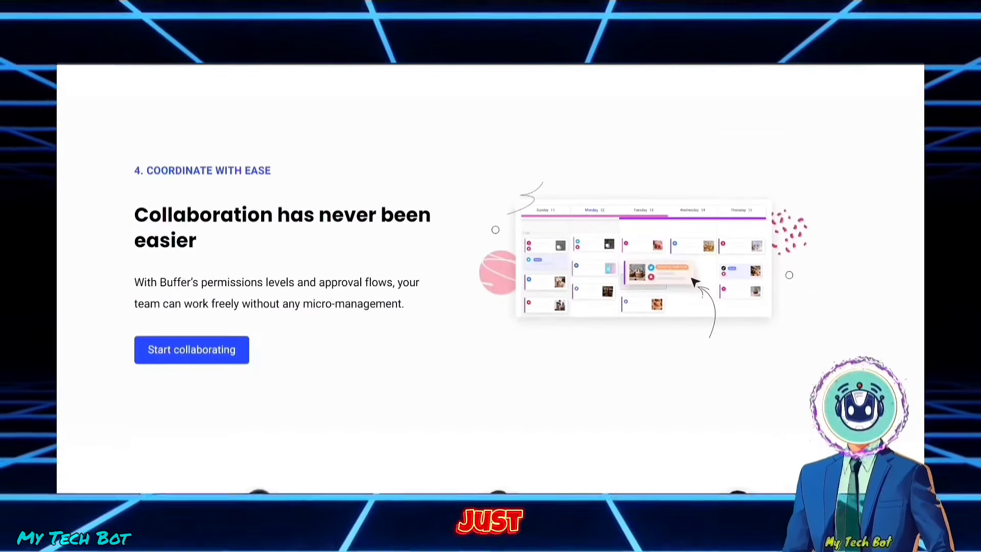
scroll(490, 279, down, 6)
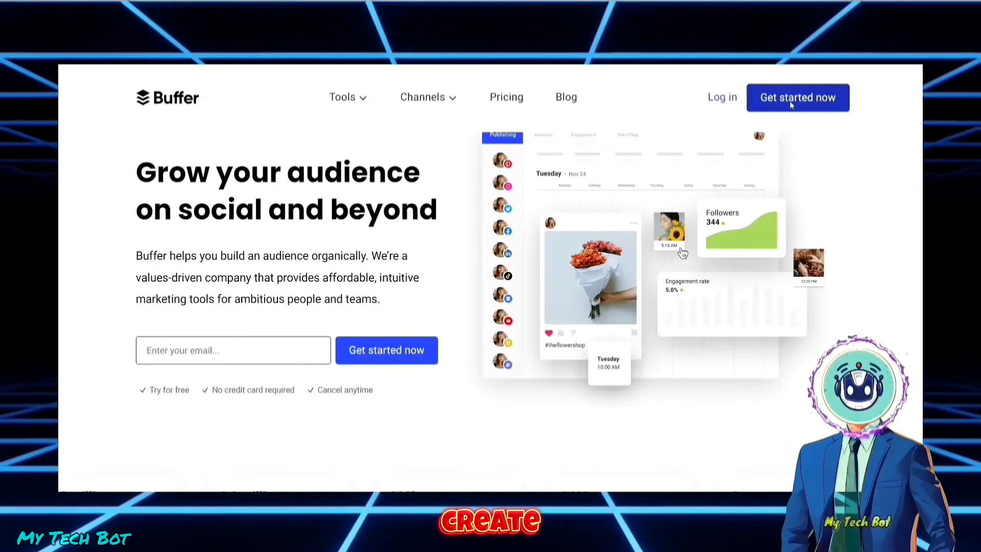
Sign up for Buffer and start a new post in Monday's evening calendar slot.
click(790, 102)
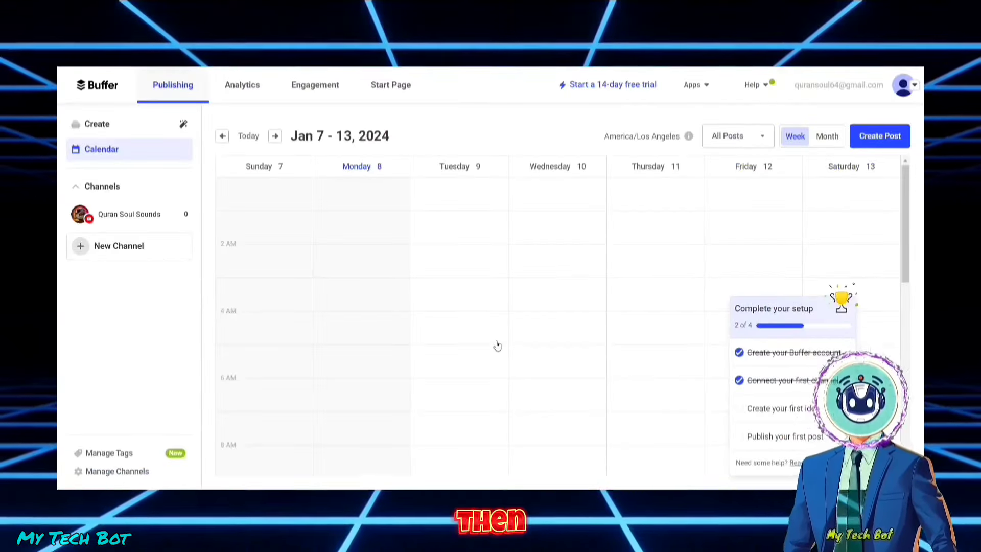
scroll(497, 346, down, 10)
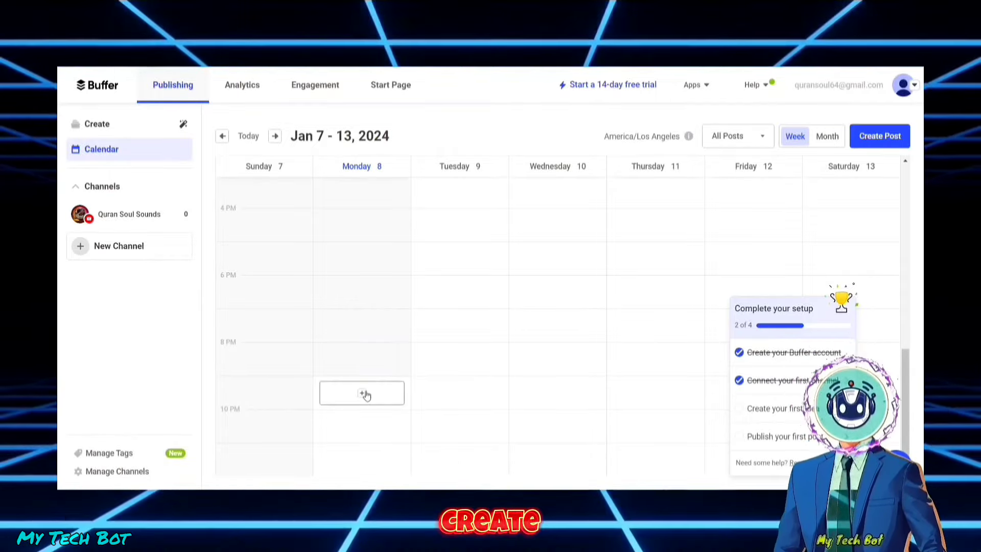
click(365, 394)
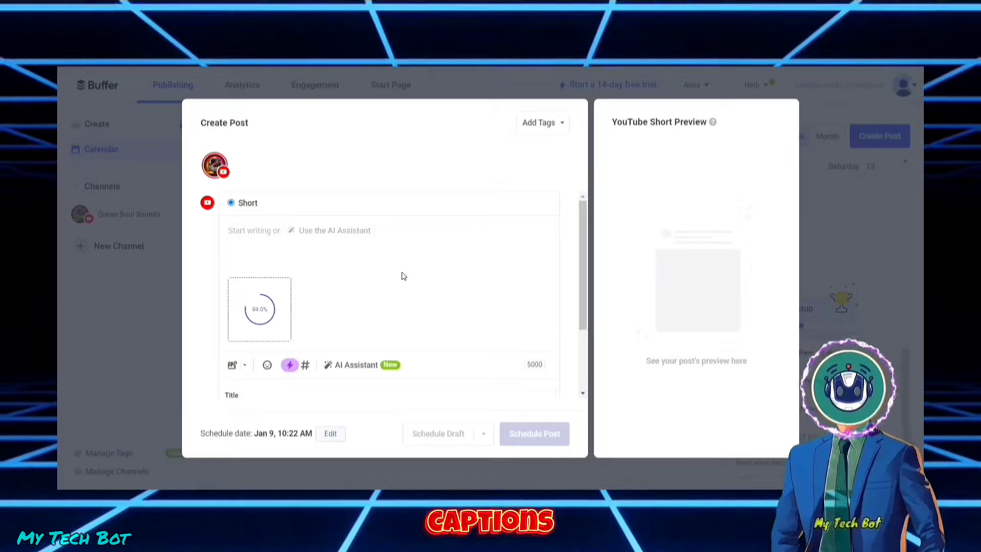
Keep the Autos & Vehicles category, title the Short 'girls facts', and bring up saved hashtags.
scroll(404, 276, down, 3)
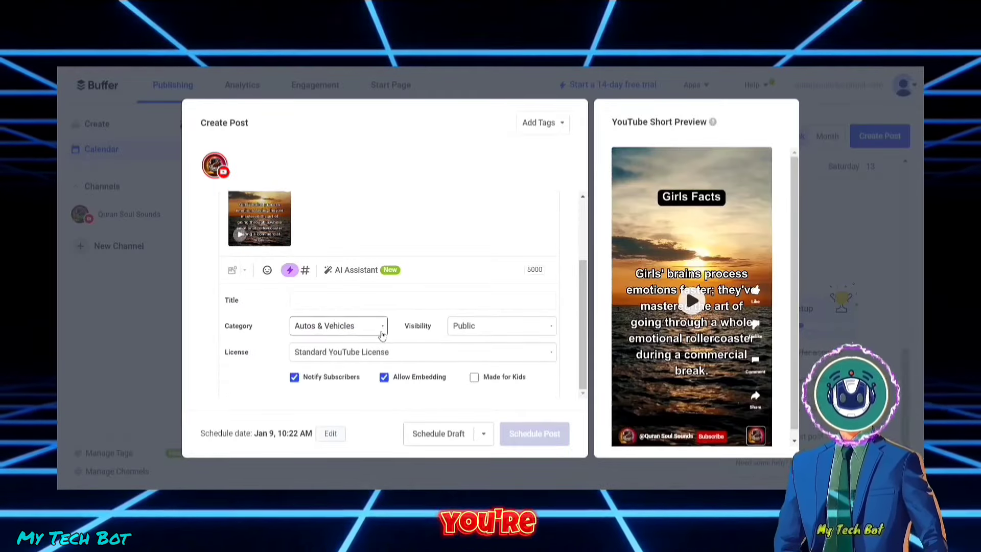
click(382, 333)
click(342, 304)
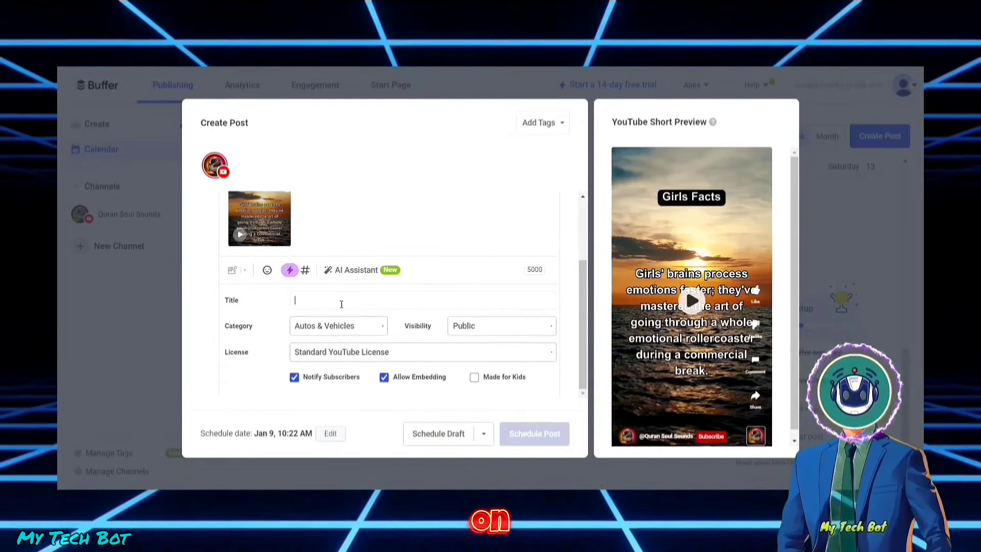
text(girls facts)
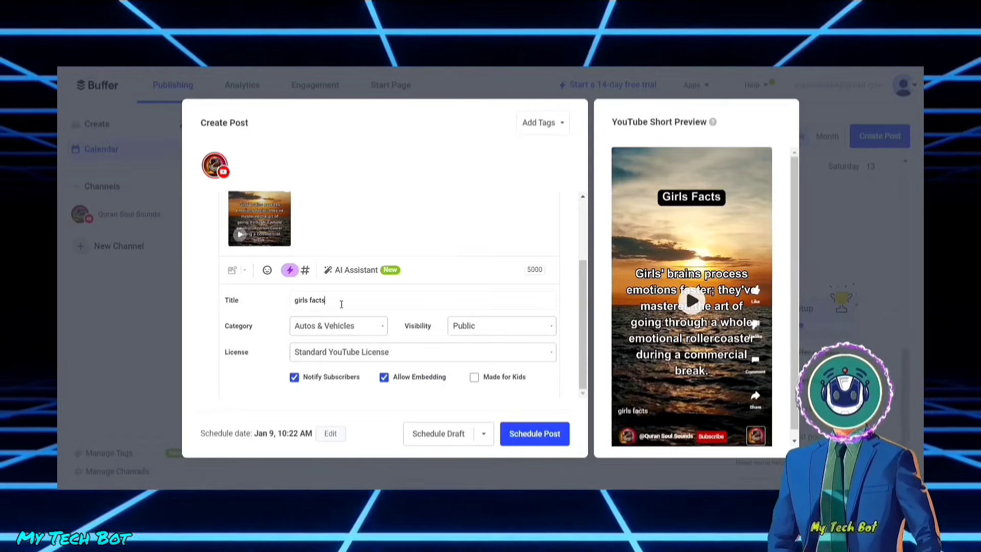
mouse_move(582, 301)
mouse_down()
mouse_move(585, 257)
mouse_move(585, 299)
mouse_up()
click(305, 268)
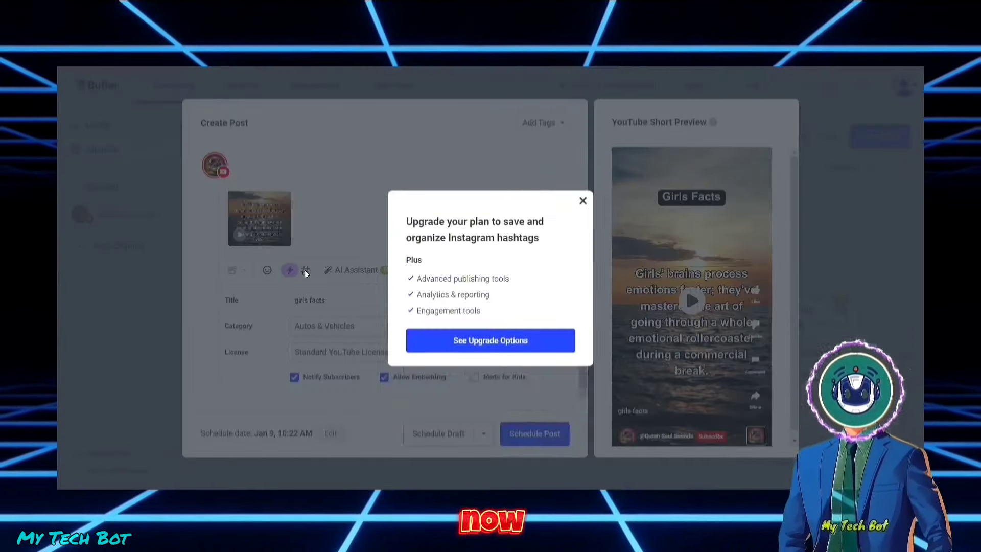